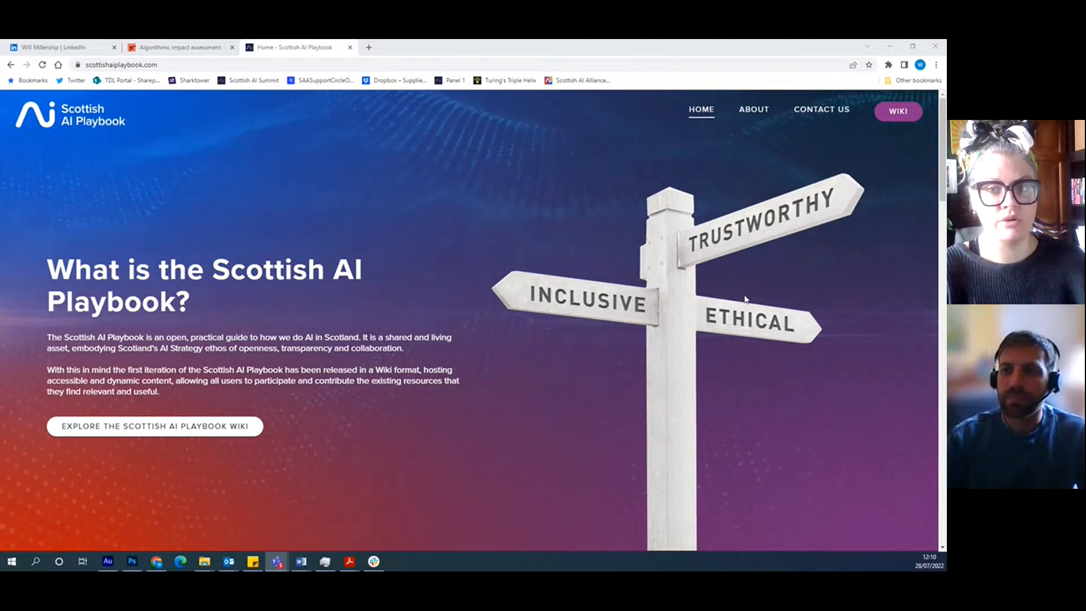
Open the playbook wiki's Request account form and look over its fields down to the terms section
click(898, 113)
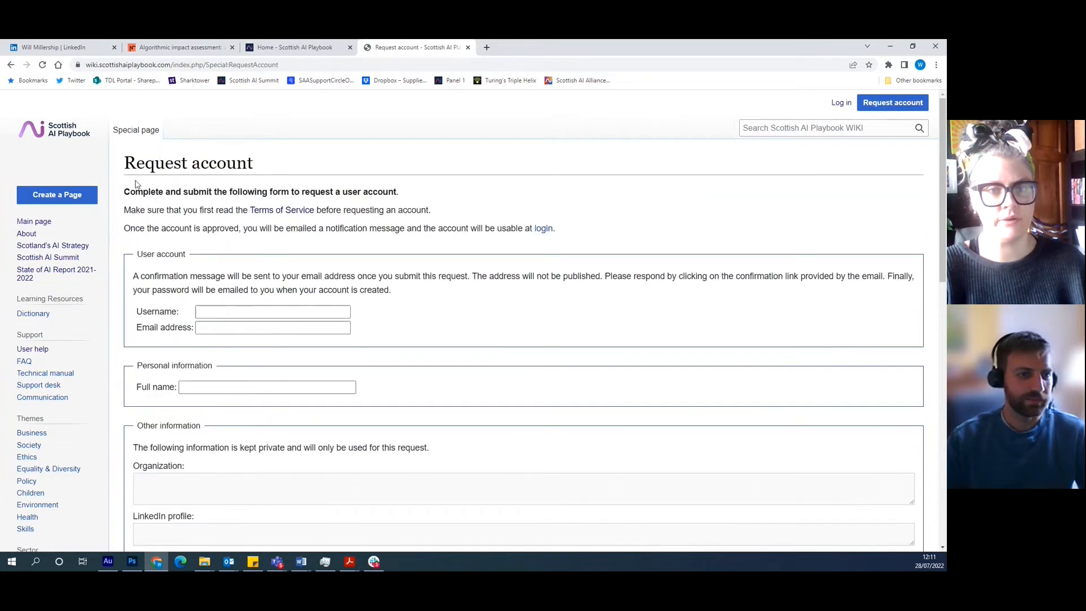
scroll(309, 220, down, 2)
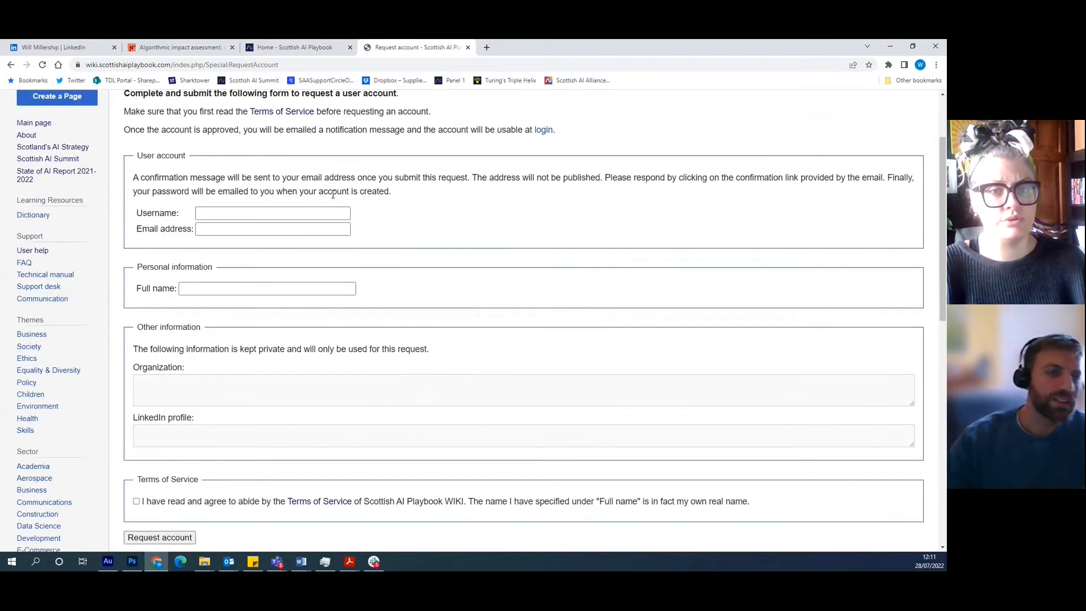
scroll(300, 243, up, 1)
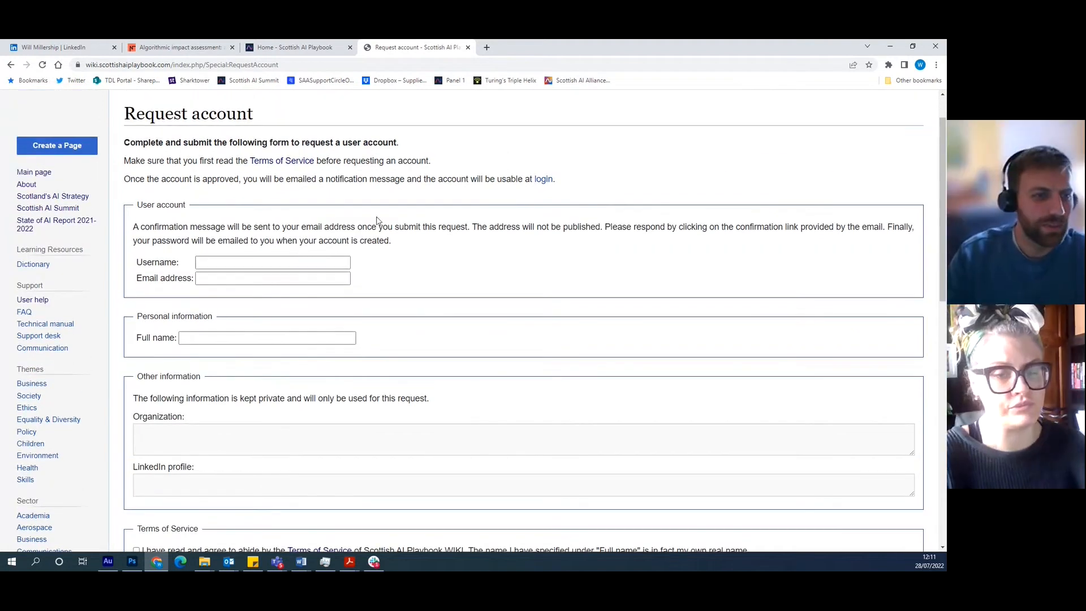
scroll(413, 212, down, 1)
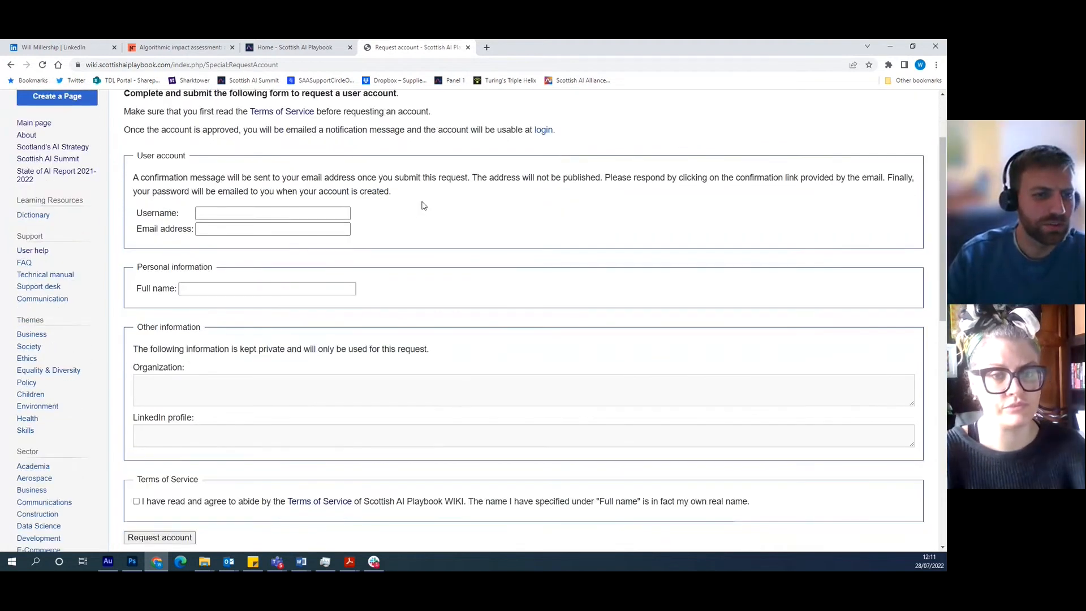
Fill in the username, email, full name and organisation 'Scottish AI Alliance' on the request form
click(326, 214)
text(wmillers)
key(BackSpace)
key(Tab)
text(will)
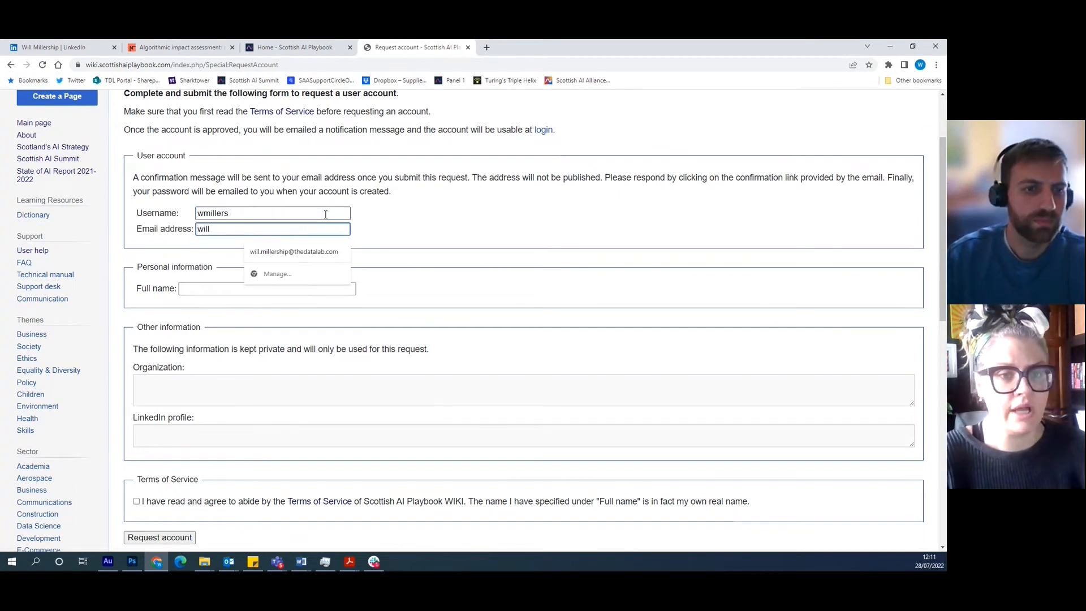
click(328, 251)
click(291, 287)
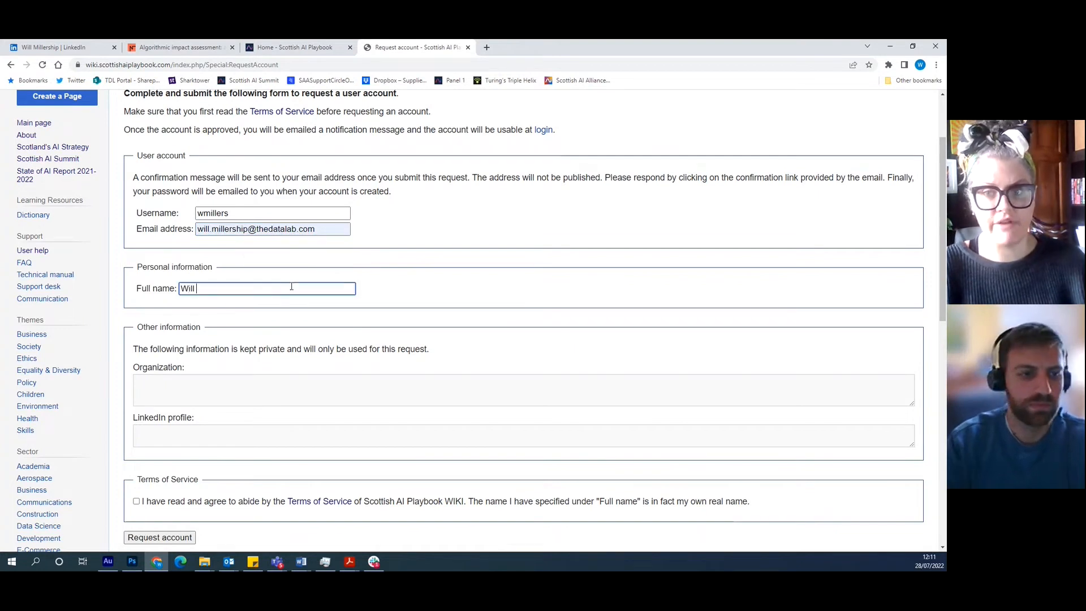
text(Will Millership)
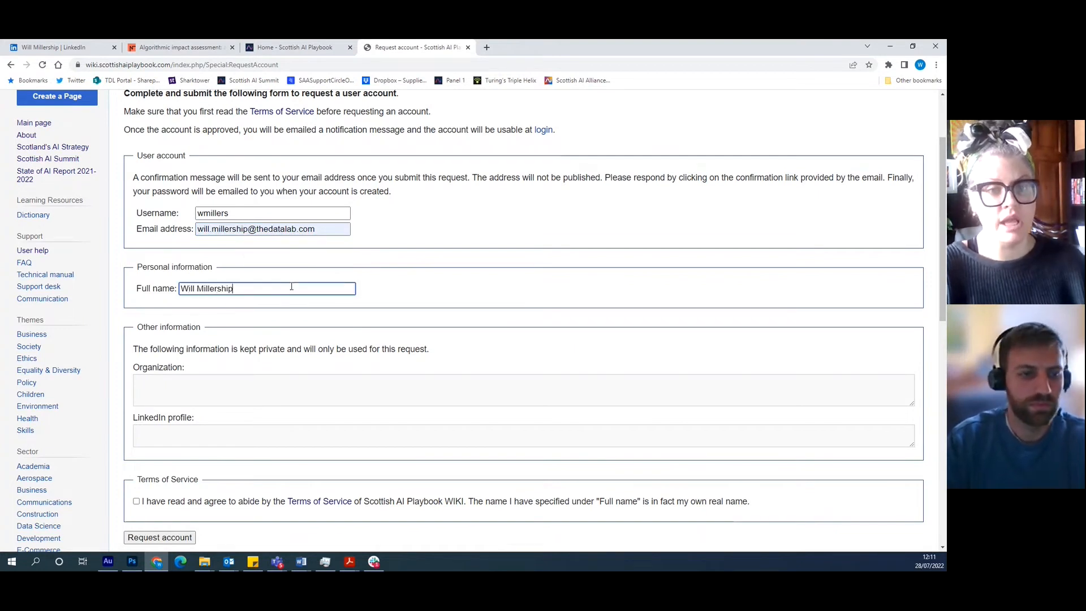
click(235, 392)
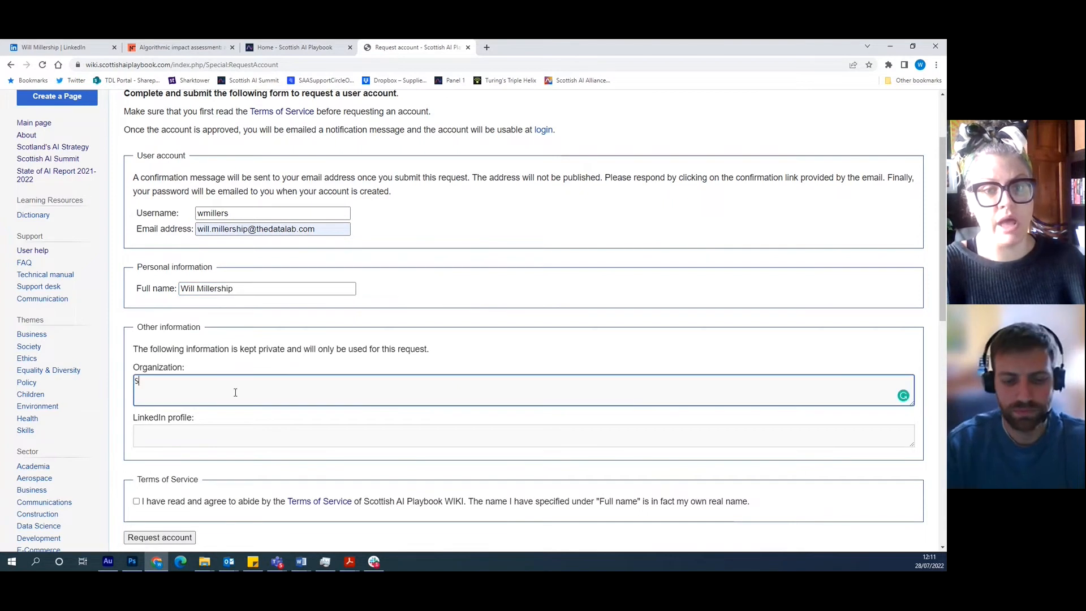
text(Scottish AI Alli)
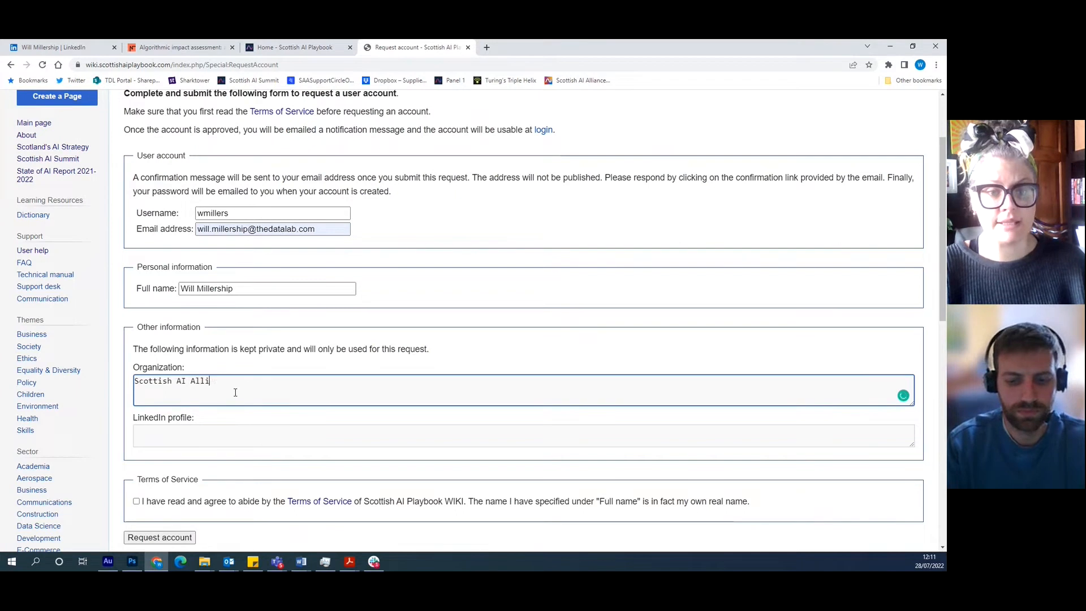
text(ance)
Copy the LinkedIn profile's web address from the other browser tab
scroll(235, 392, down, 2)
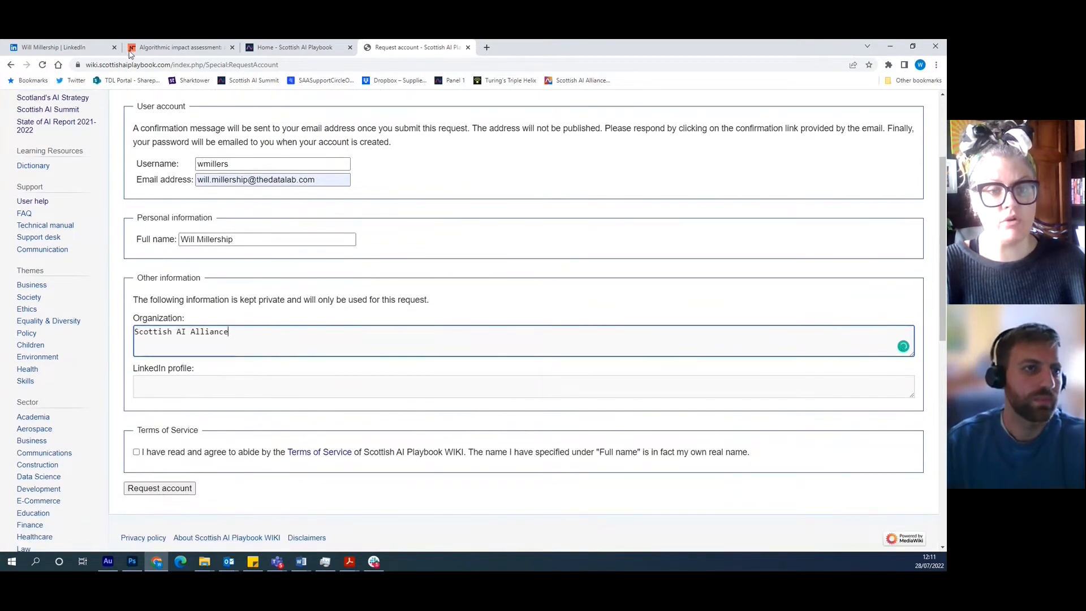
click(74, 47)
click(176, 65)
key(ctrl+c)
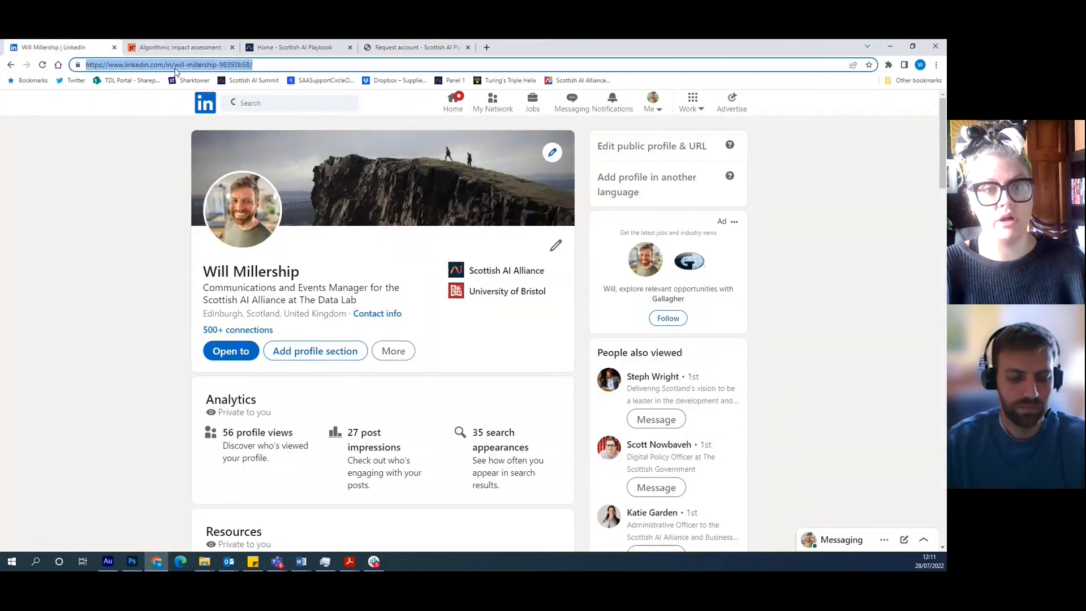
click(399, 50)
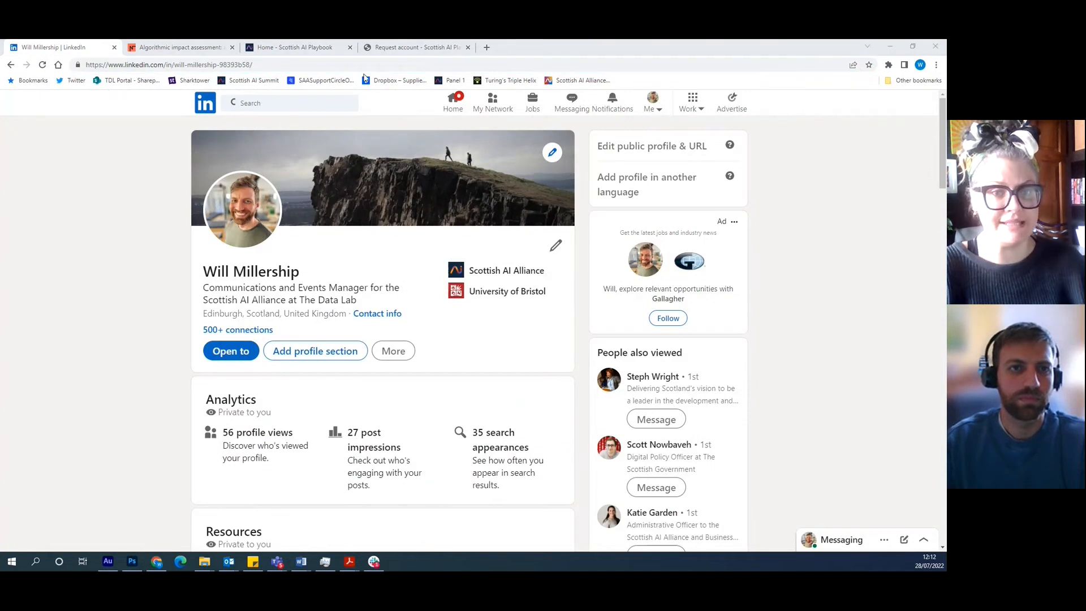
double_click(812, 55)
click(571, 72)
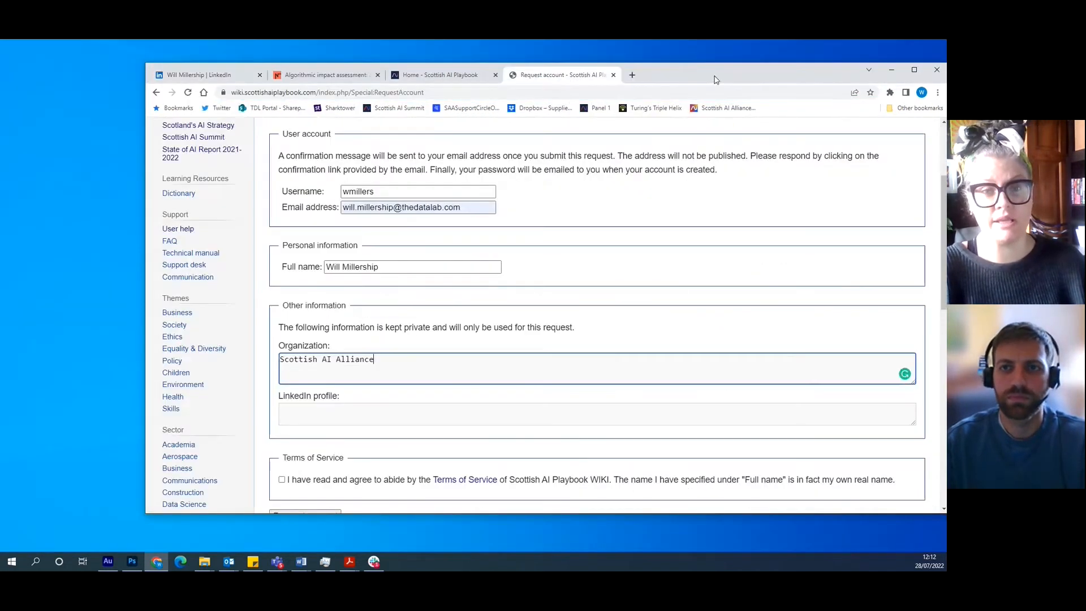
drag(722, 80, 674, 68)
double_click(674, 68)
Paste the LinkedIn profile link, accept the terms of service, and submit the account request
click(193, 387)
key(ctrl+v)
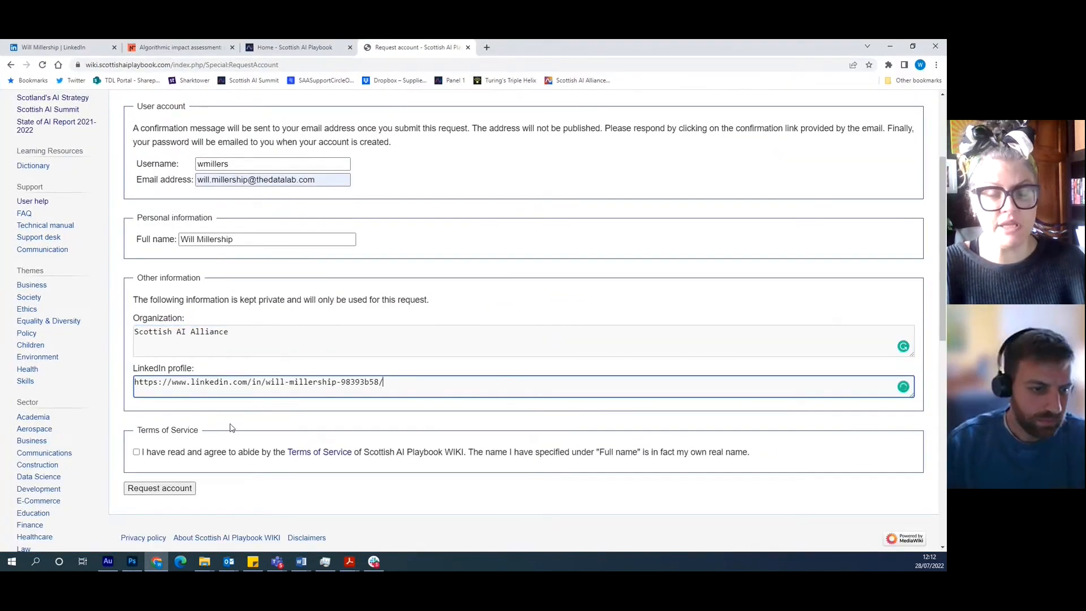
click(136, 452)
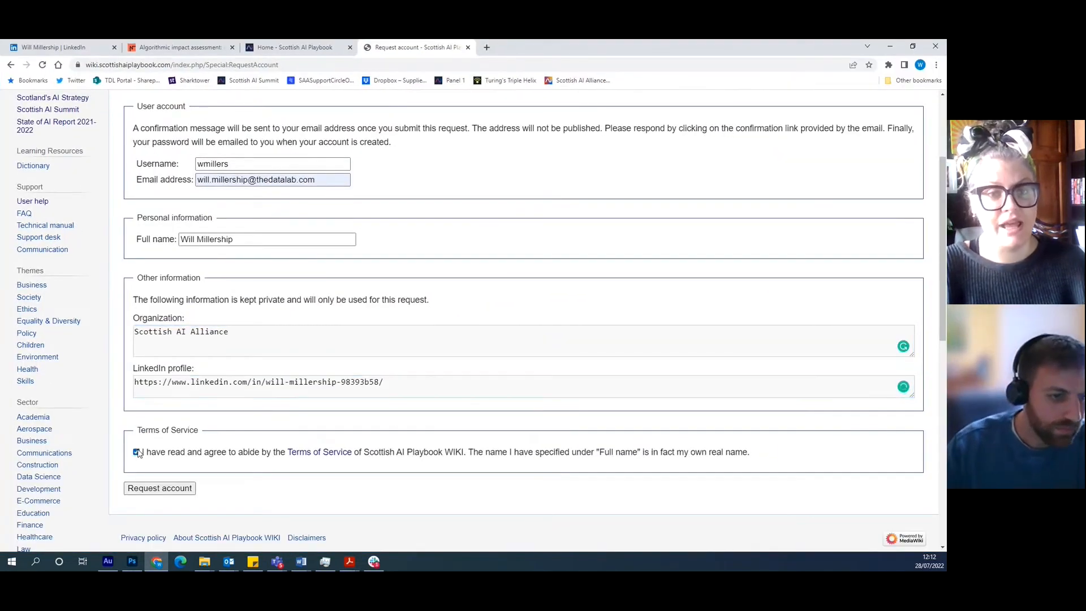
click(160, 488)
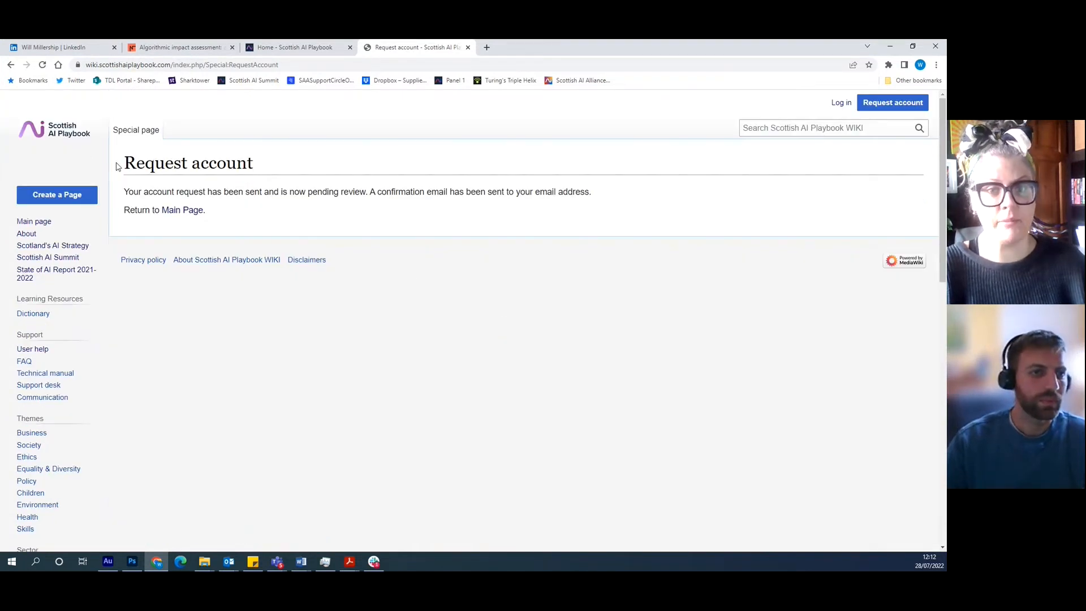
click(177, 214)
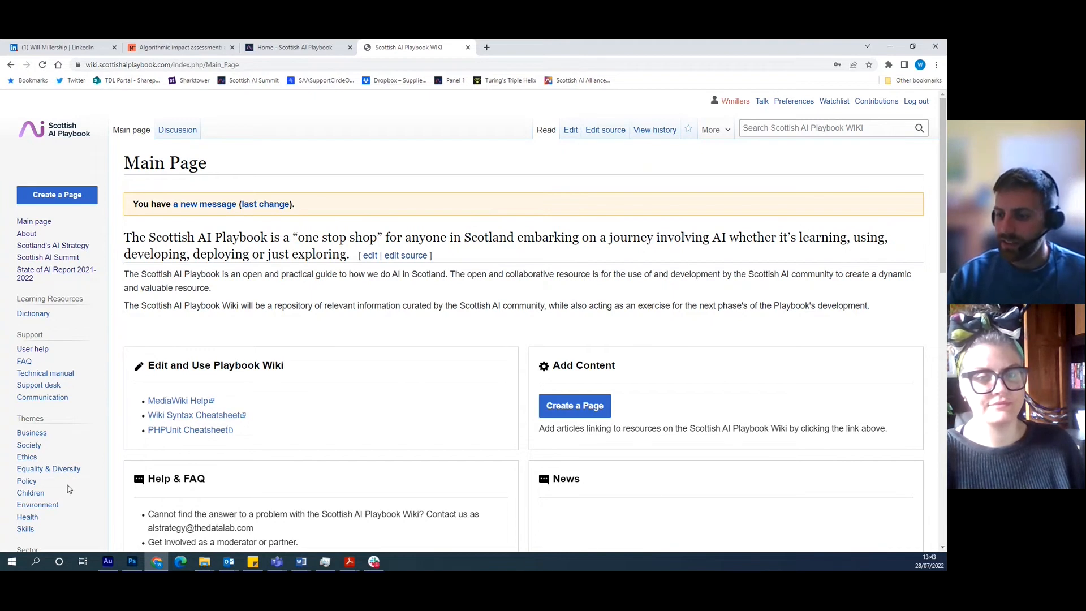
Switch from the browser to another application with Alt+Tab
key(alt+Tab)
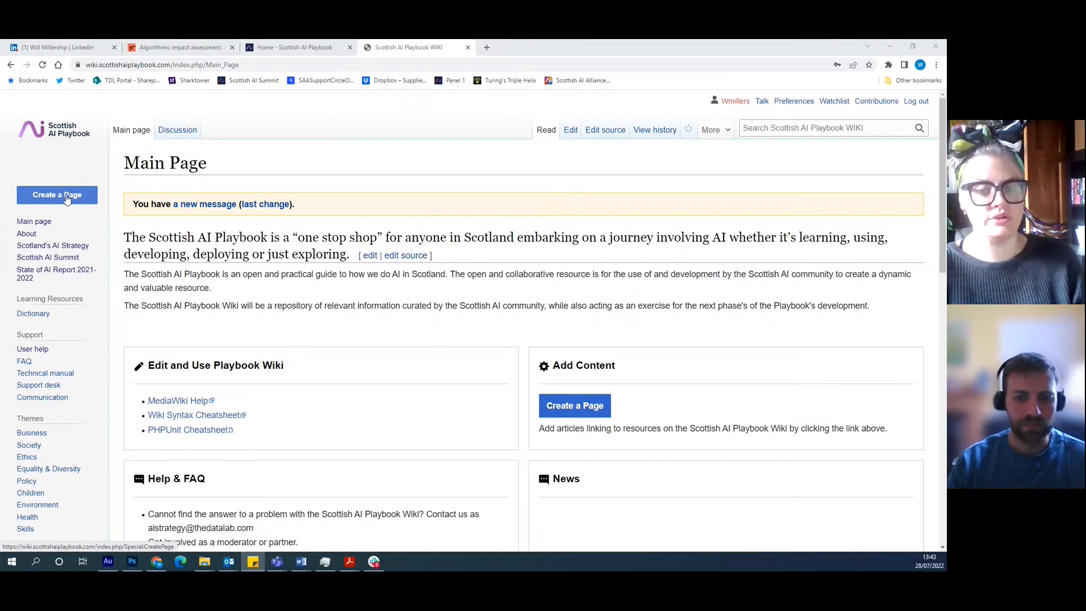
Start a new wiki page and paste the Ada Lovelace report's title as its name
click(577, 408)
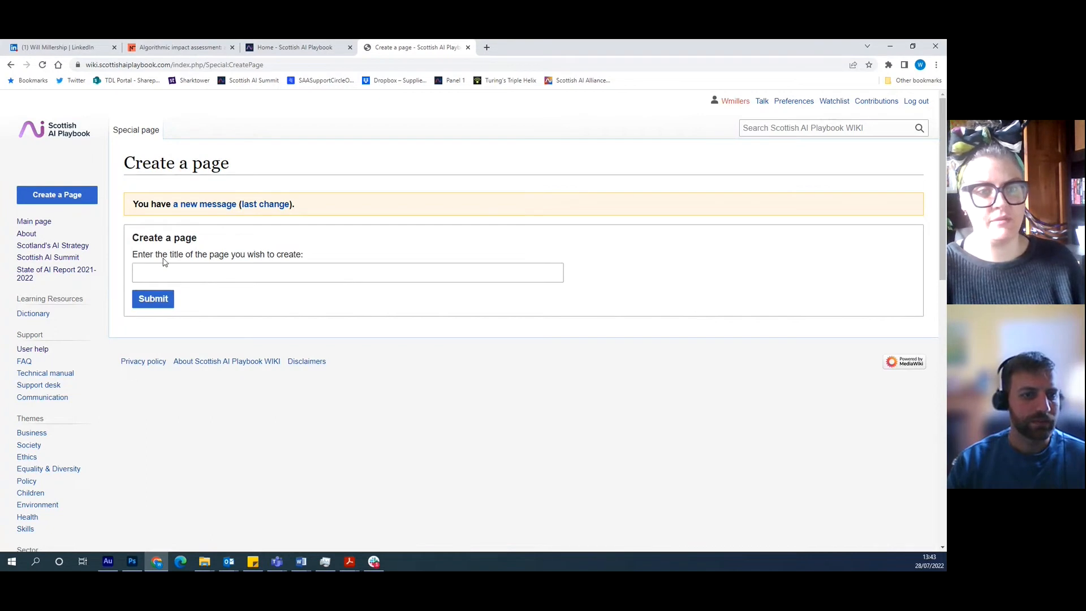
drag(163, 257, 263, 257)
click(402, 268)
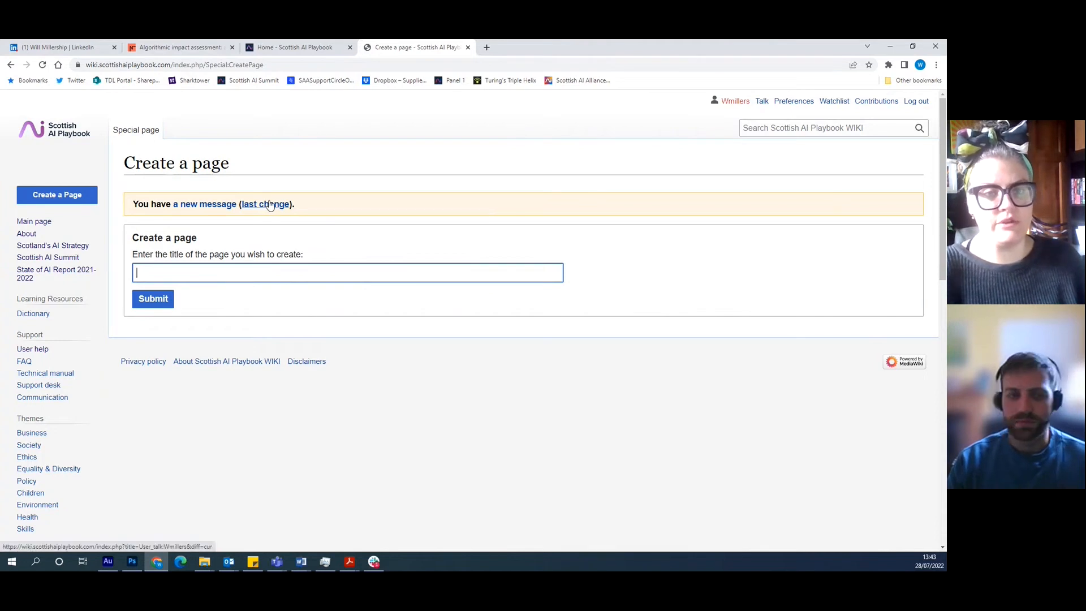
click(198, 51)
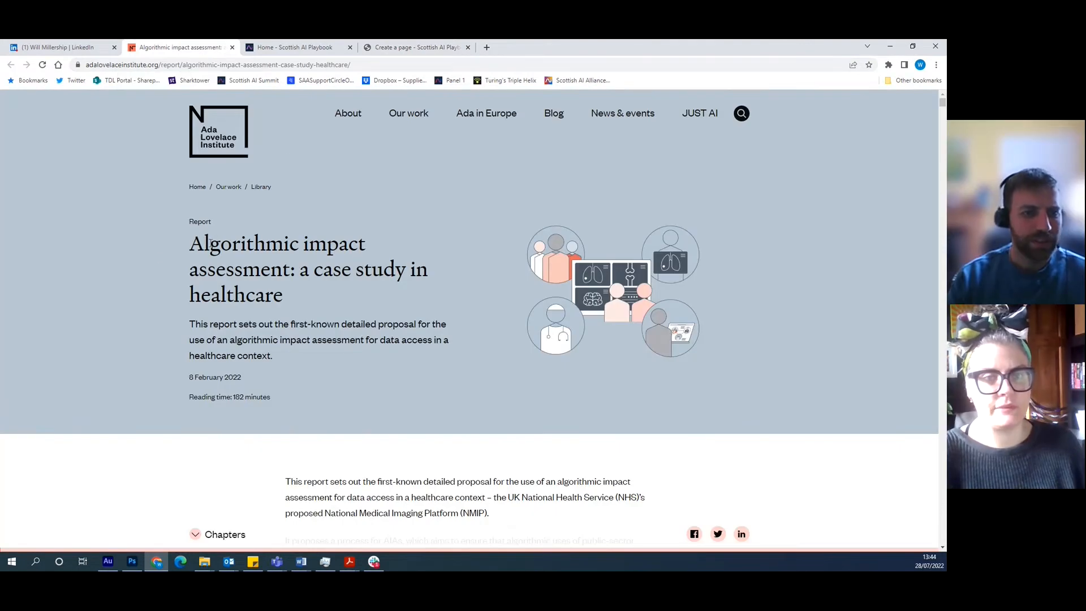
mouse_move(189, 244)
mouse_down()
mouse_move(222, 243)
mouse_move(295, 293)
mouse_up()
key(ctrl+c)
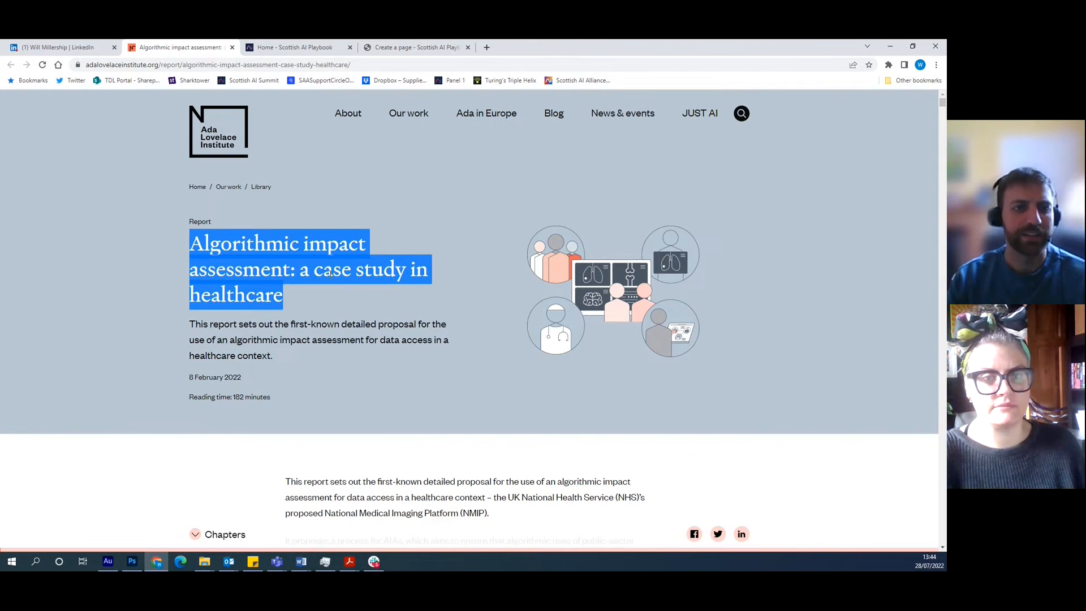
click(413, 47)
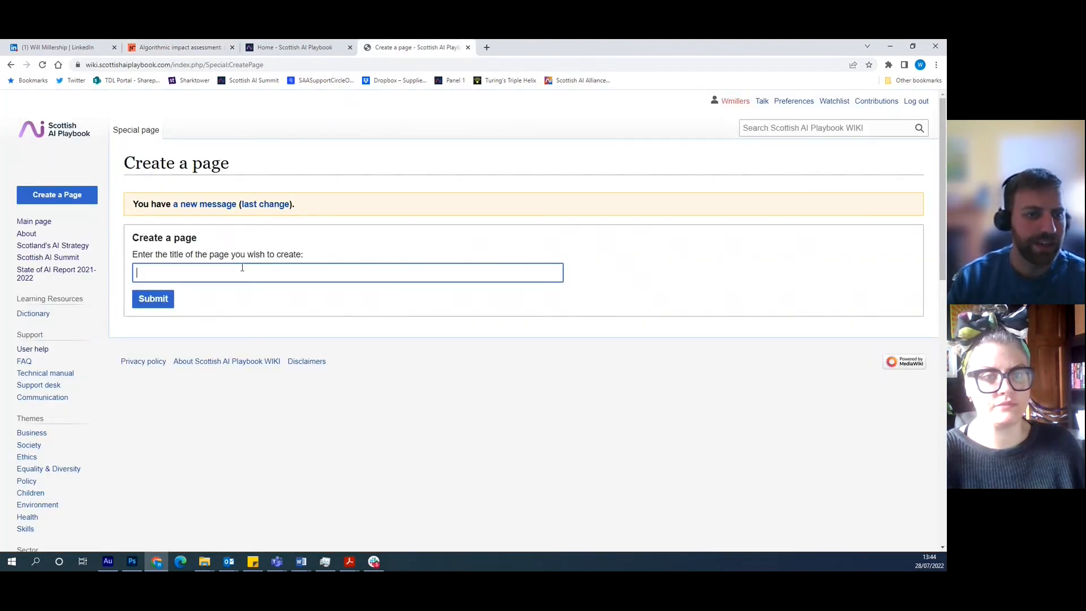
key(ctrl+v)
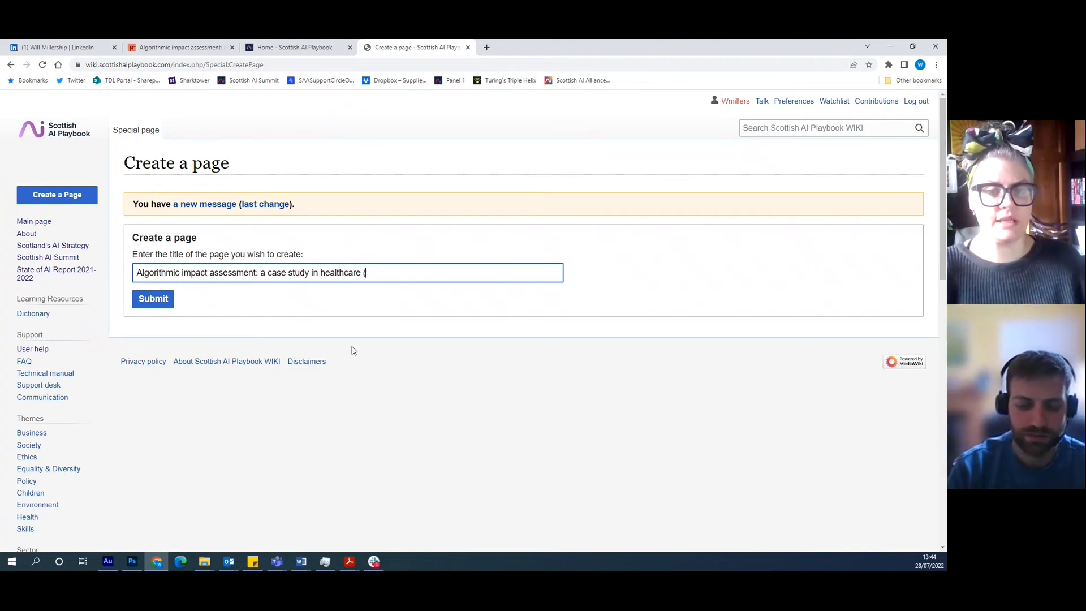
Append '(Ada Lovelace Institute)' to the page title and submit it
text((Ad)
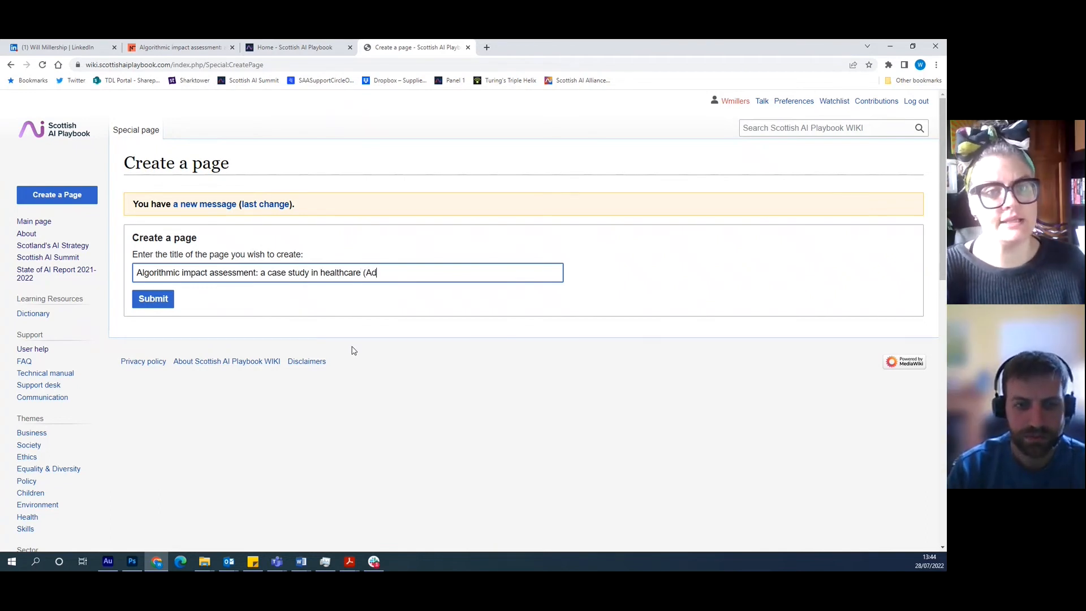
text(a Lovelace institute)
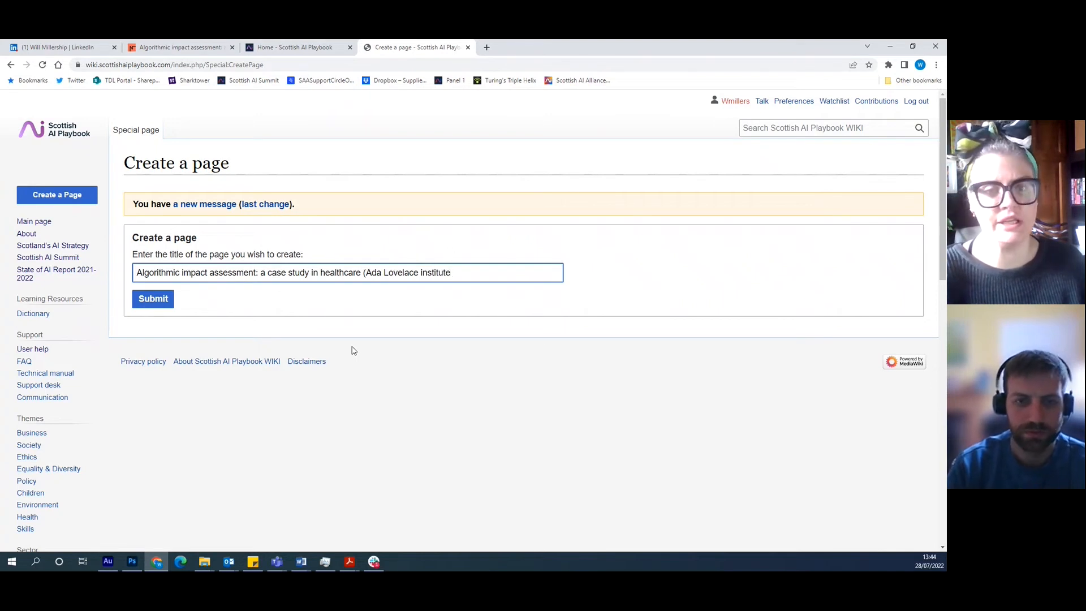
text())
key(BackSpace)
text(I)
drag(283, 256, 172, 242)
click(182, 299)
click(152, 304)
click(150, 304)
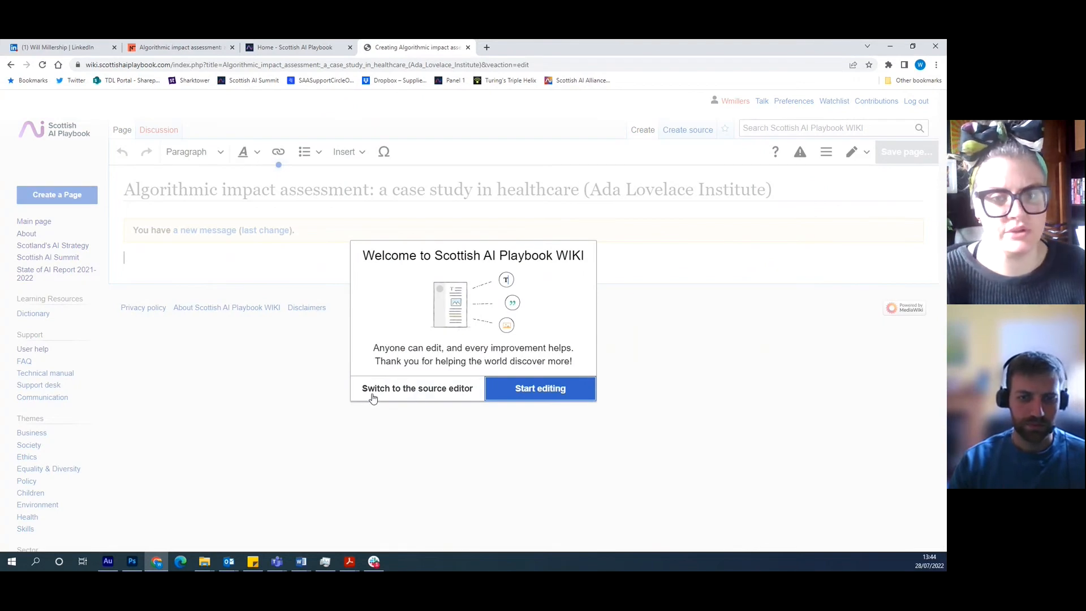
Dismiss the welcome and missing-page notices, switch to source editing, and click into the empty box
click(520, 397)
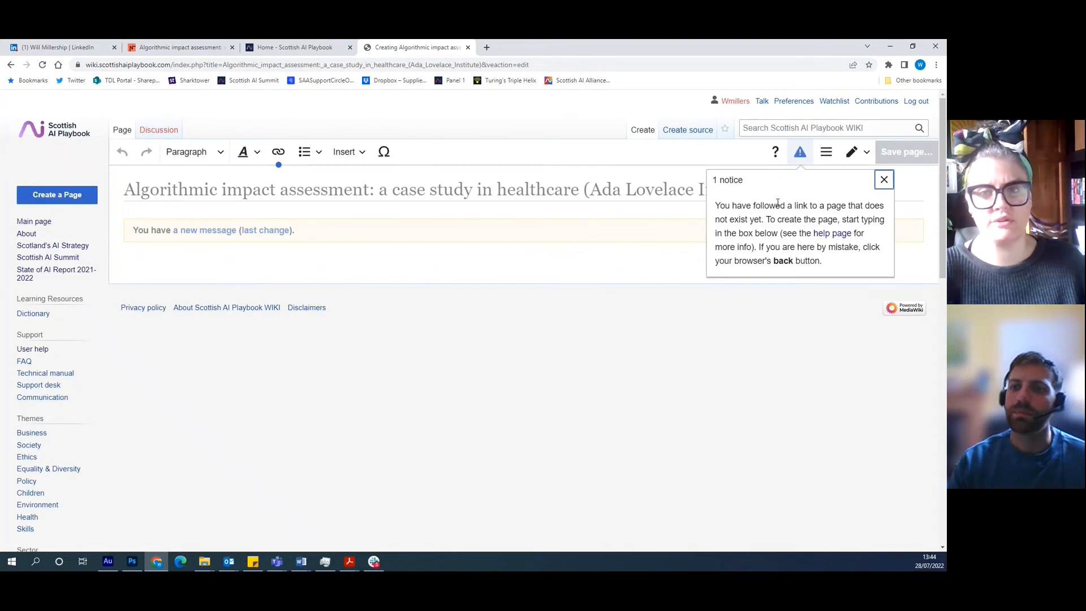
click(884, 179)
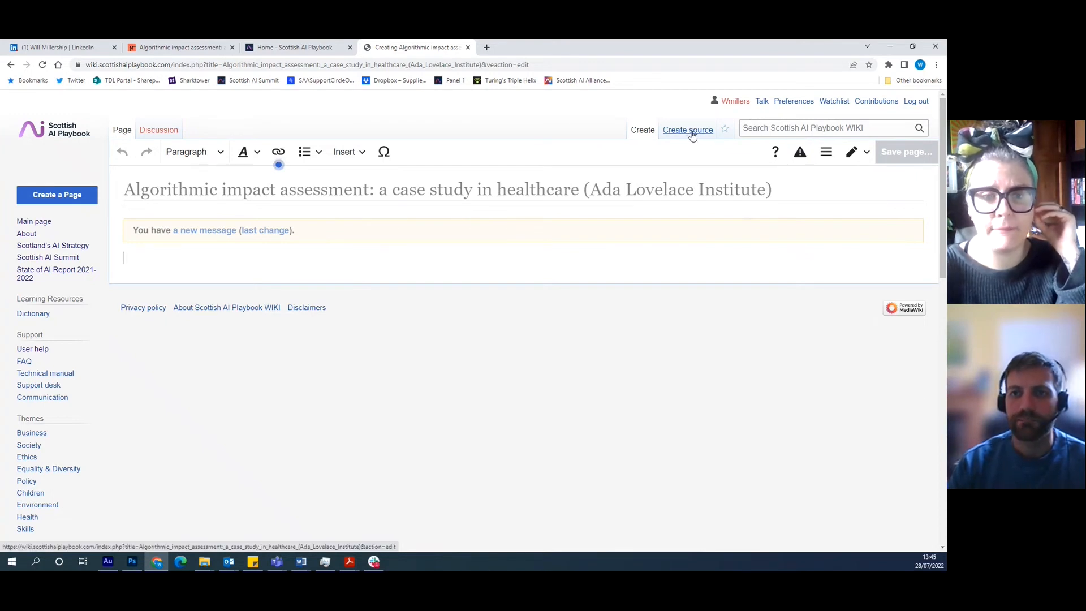
click(693, 135)
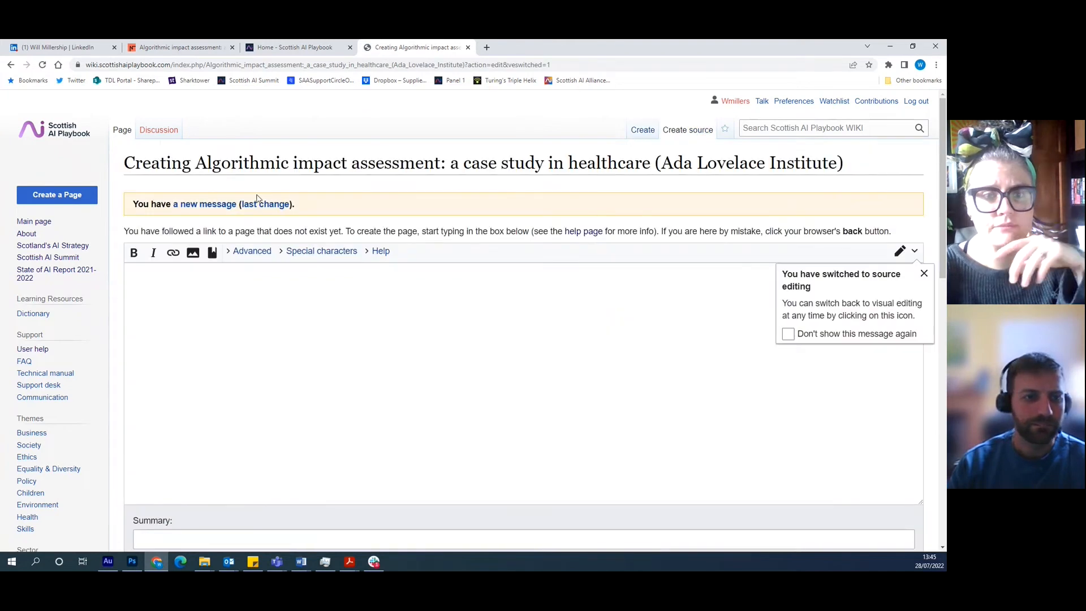
scroll(303, 232, down, 2)
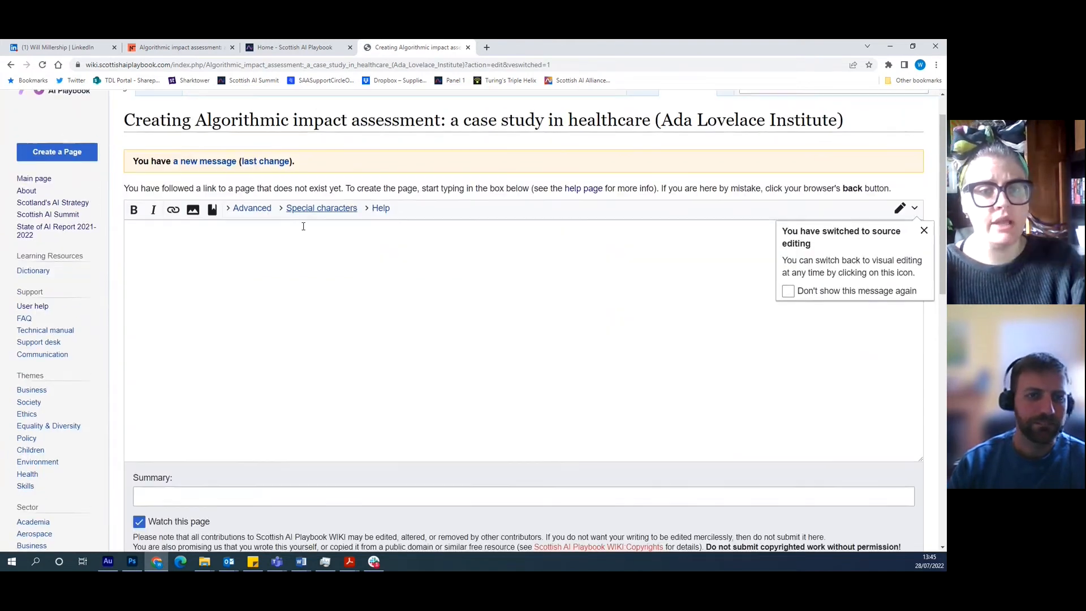
scroll(356, 179, up, 1)
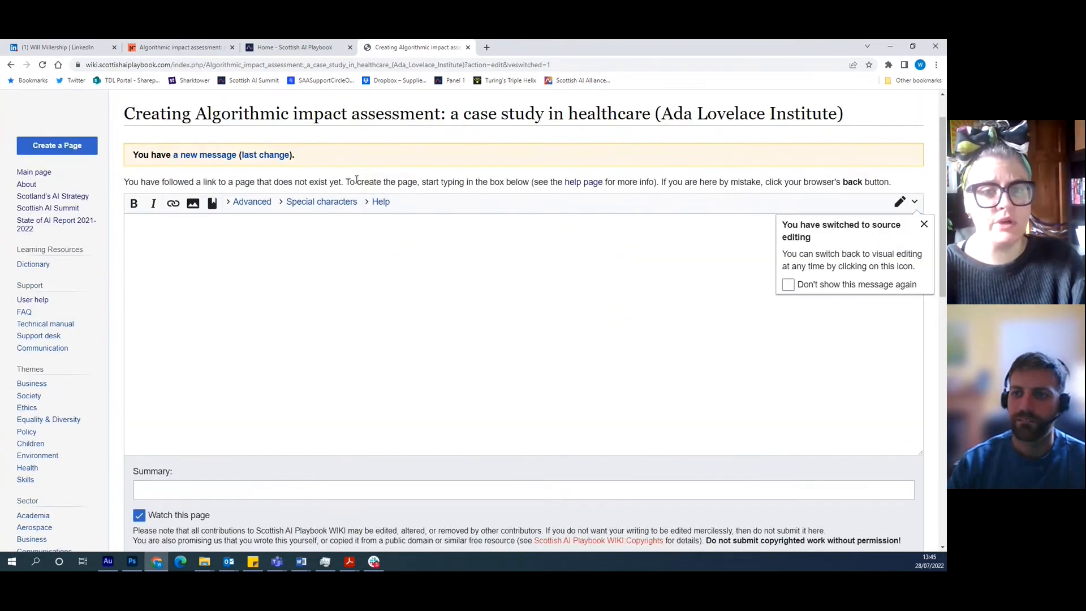
click(924, 225)
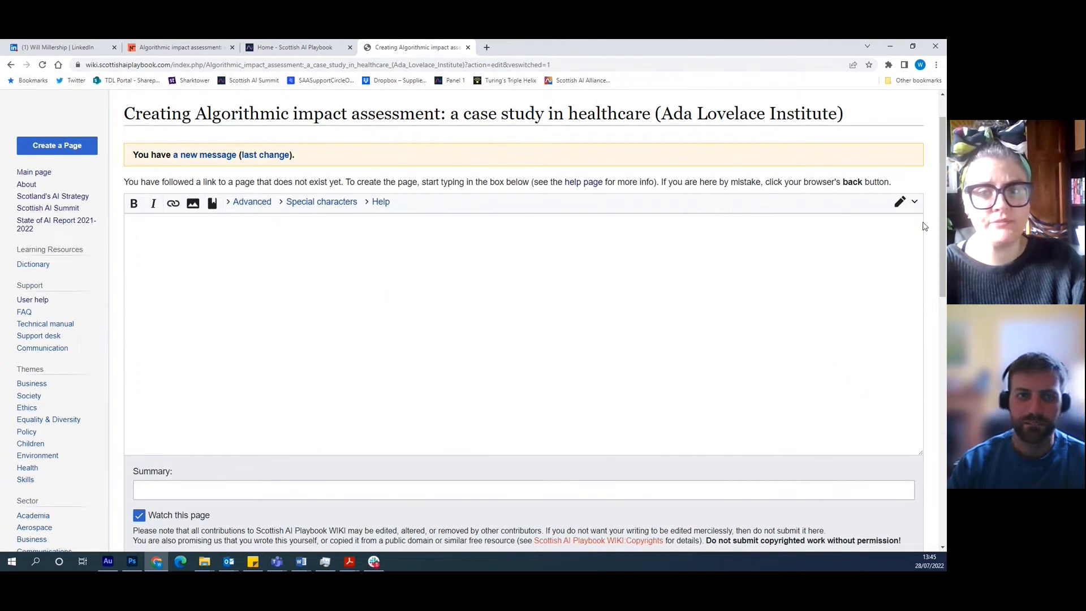
click(243, 255)
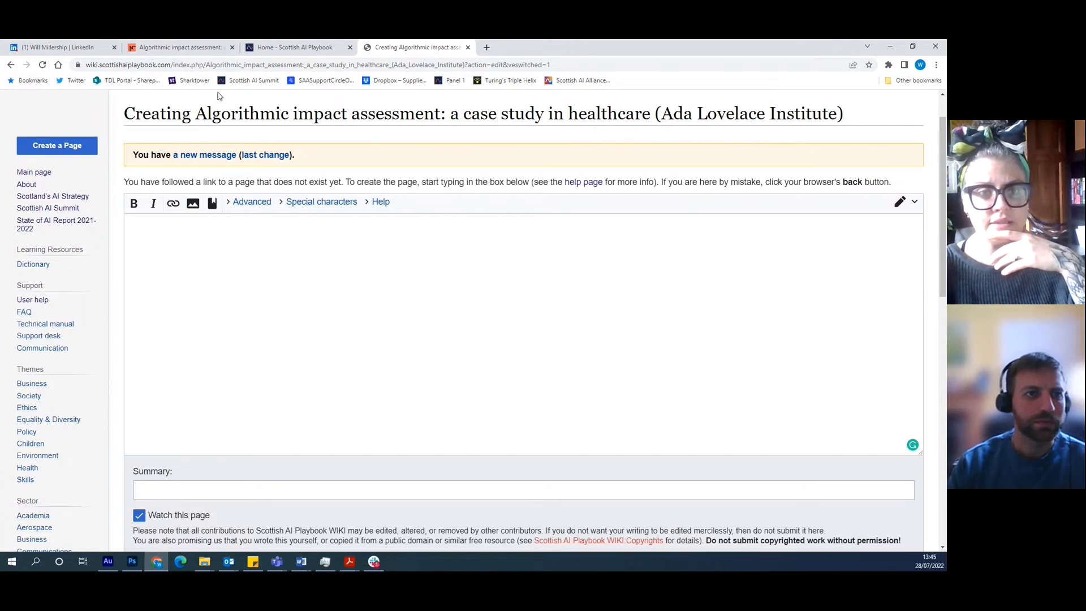
Copy the report's summary paragraph from the Ada Lovelace tab into the edit box
click(213, 50)
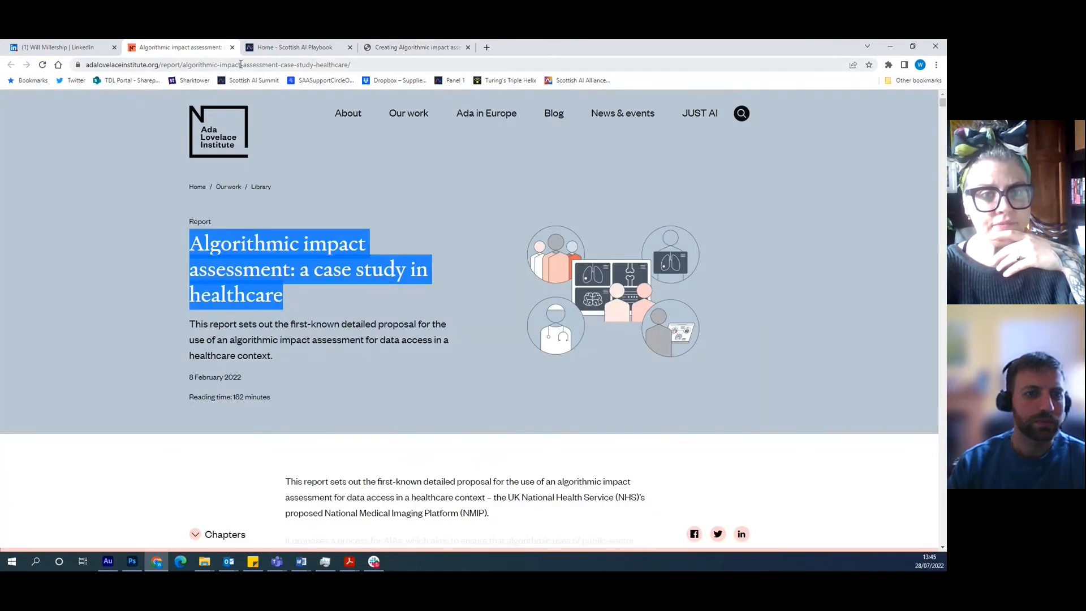
click(241, 65)
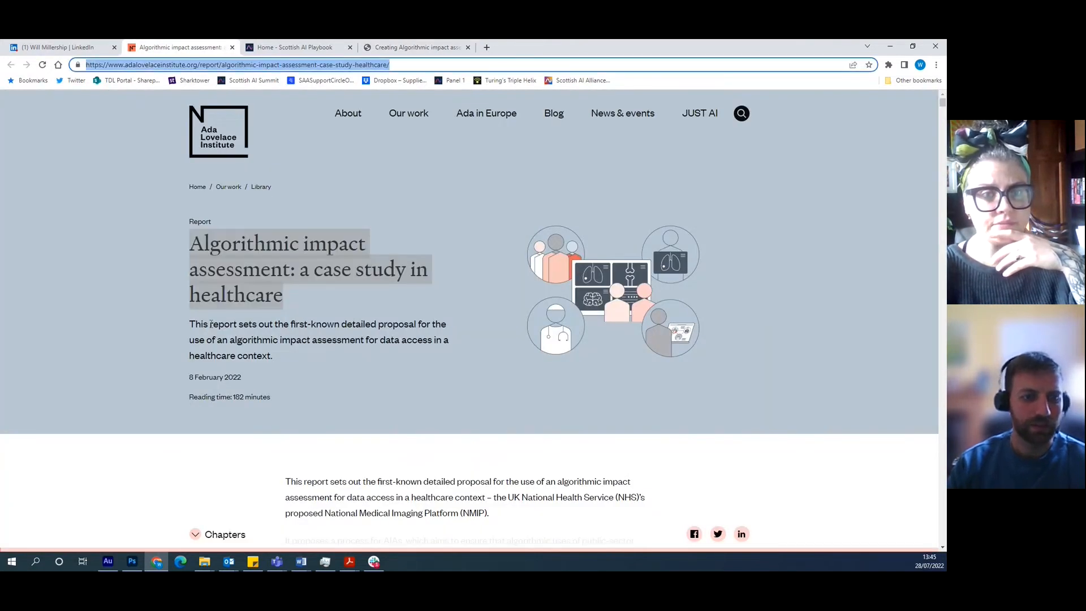
drag(190, 323, 277, 358)
key(ctrl+c)
click(414, 47)
click(267, 243)
key(ctrl+v)
Paste the report's web address below the summary and begin a [[Category: tag
click(187, 47)
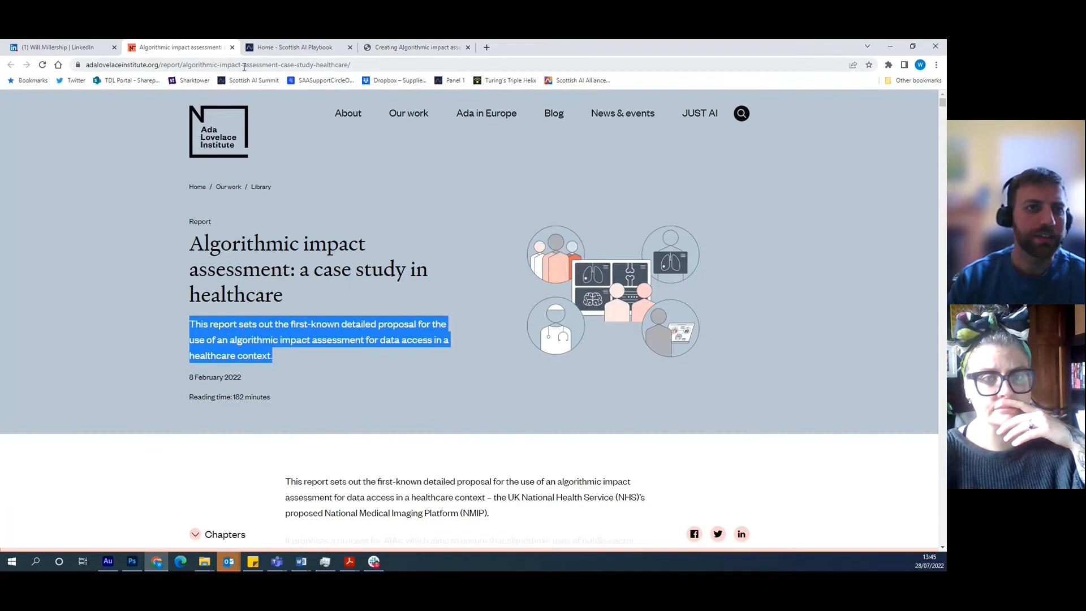
click(245, 65)
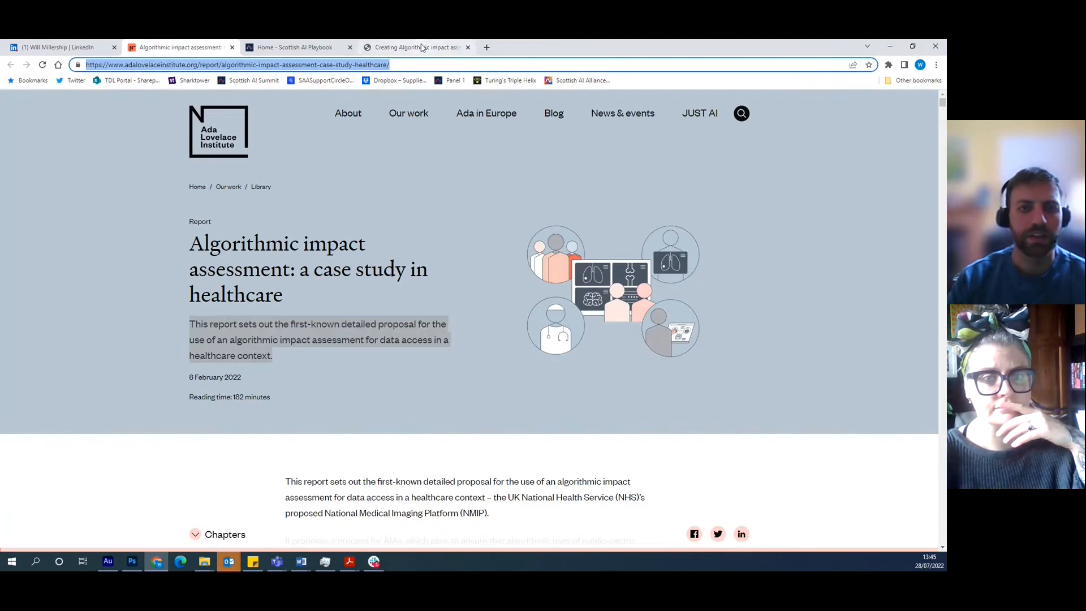
click(421, 48)
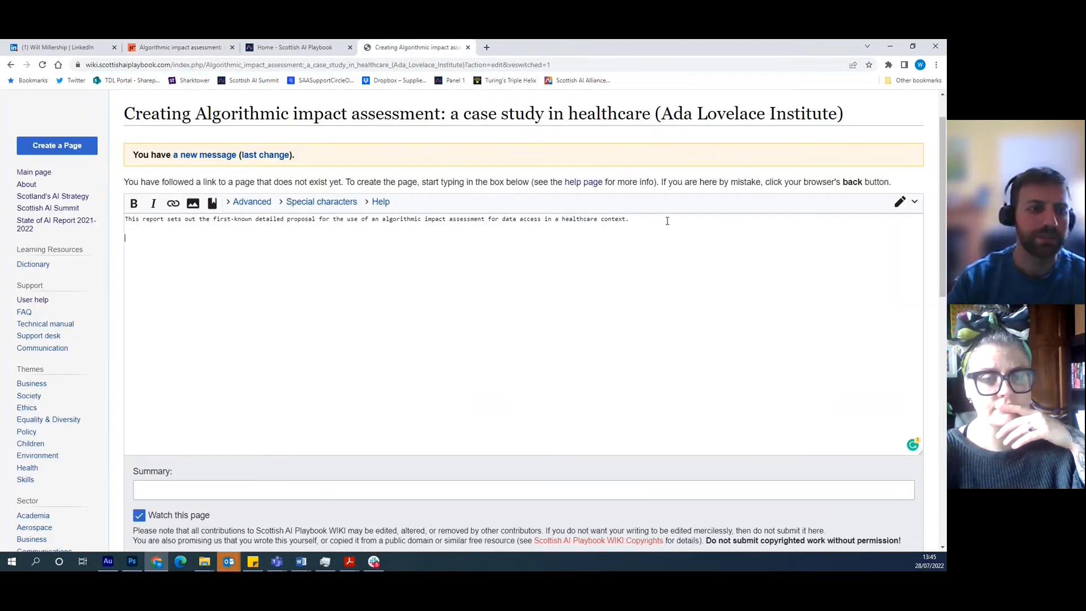
key(ctrl+v)
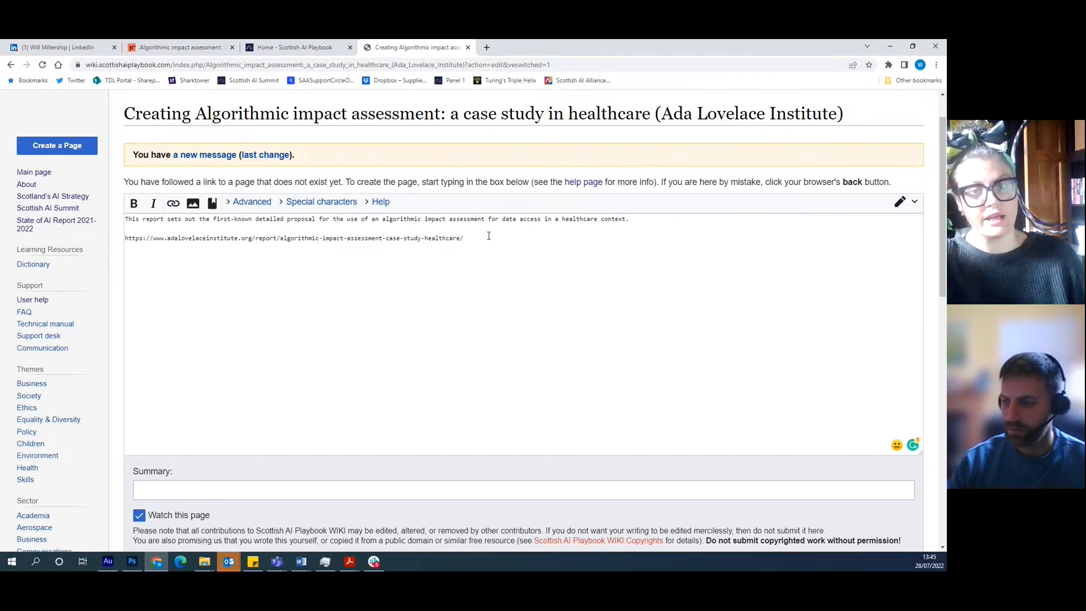
scroll(489, 236, down, 1)
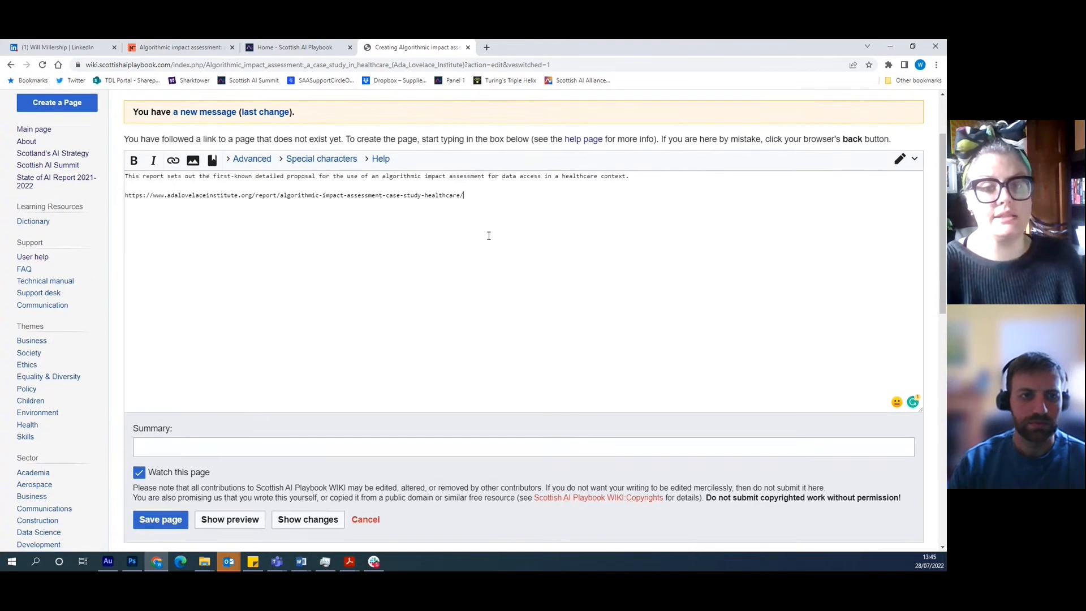
scroll(489, 236, up, 1)
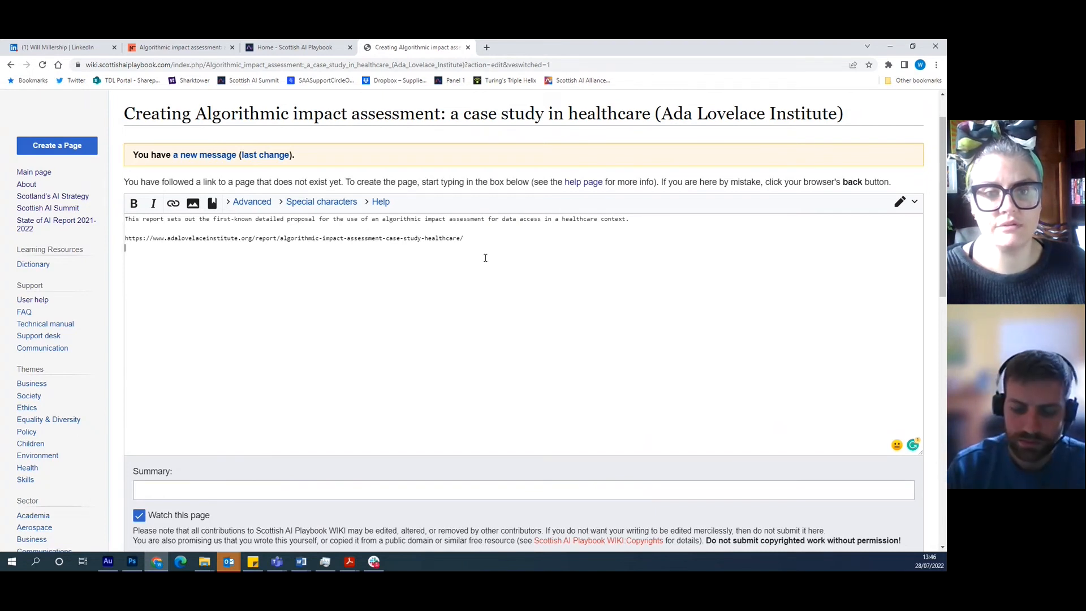
text([[)
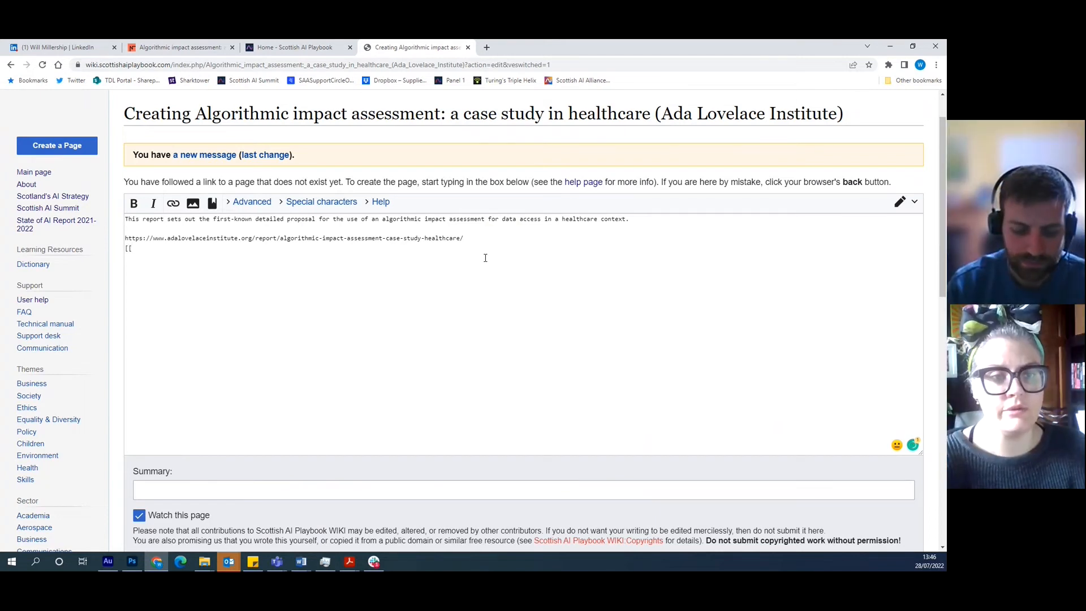
text(ca)
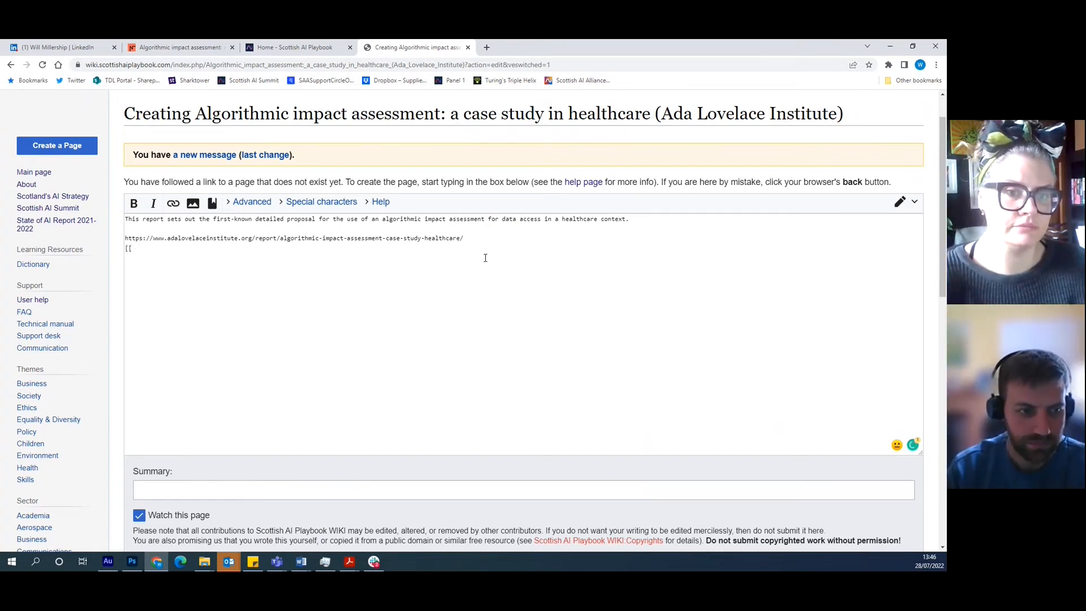
text(Category)
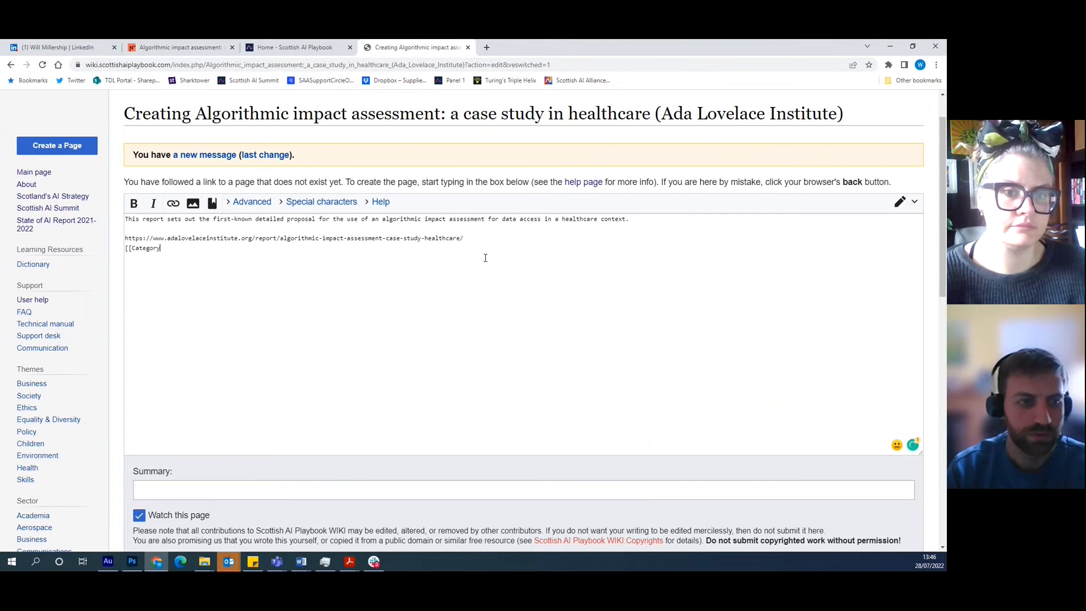
text(:)
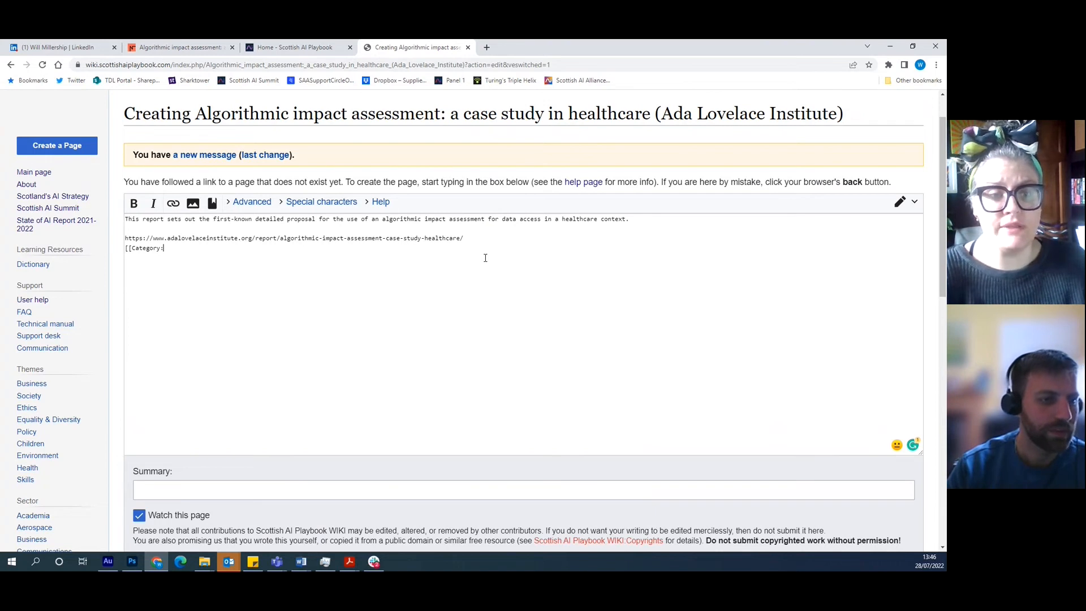
Complete the tag as [[Category:Healthcare]] and save the report page
text(Hea)
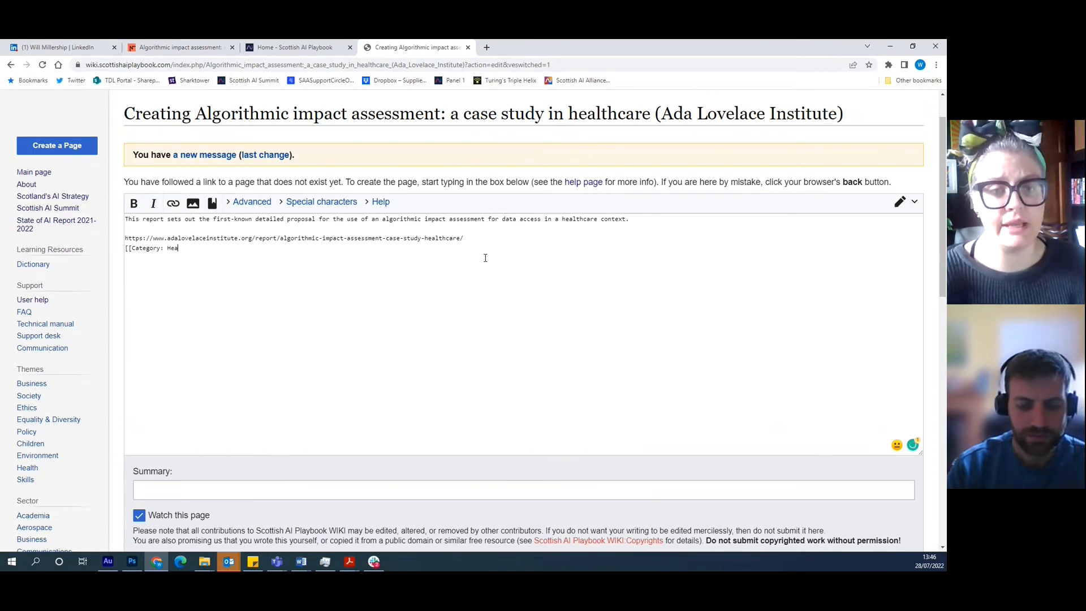
text(lthcare)
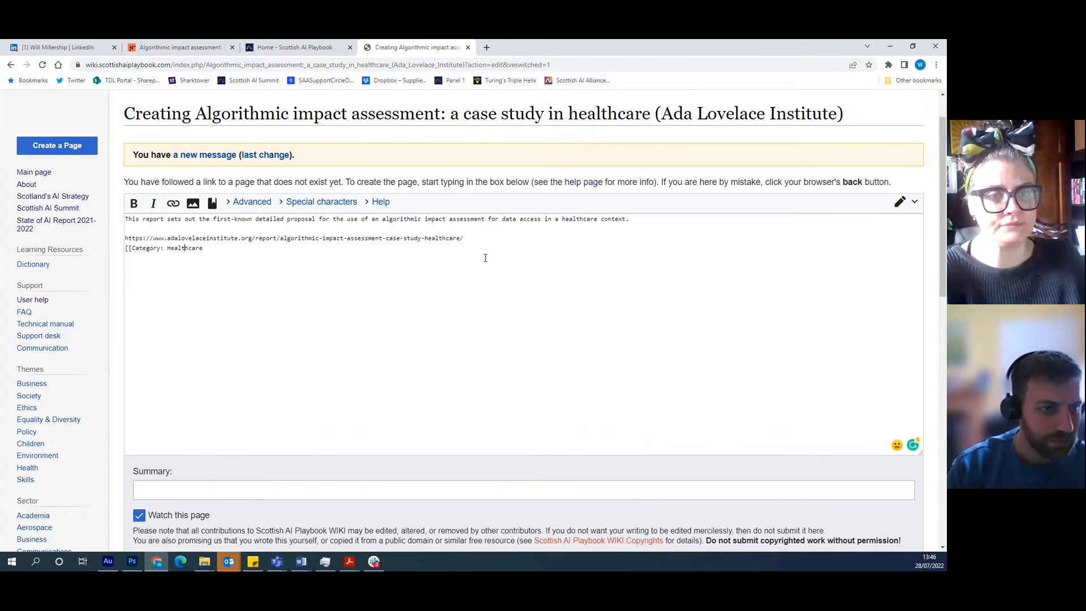
key(ctrl+Left)
key(BackSpace)
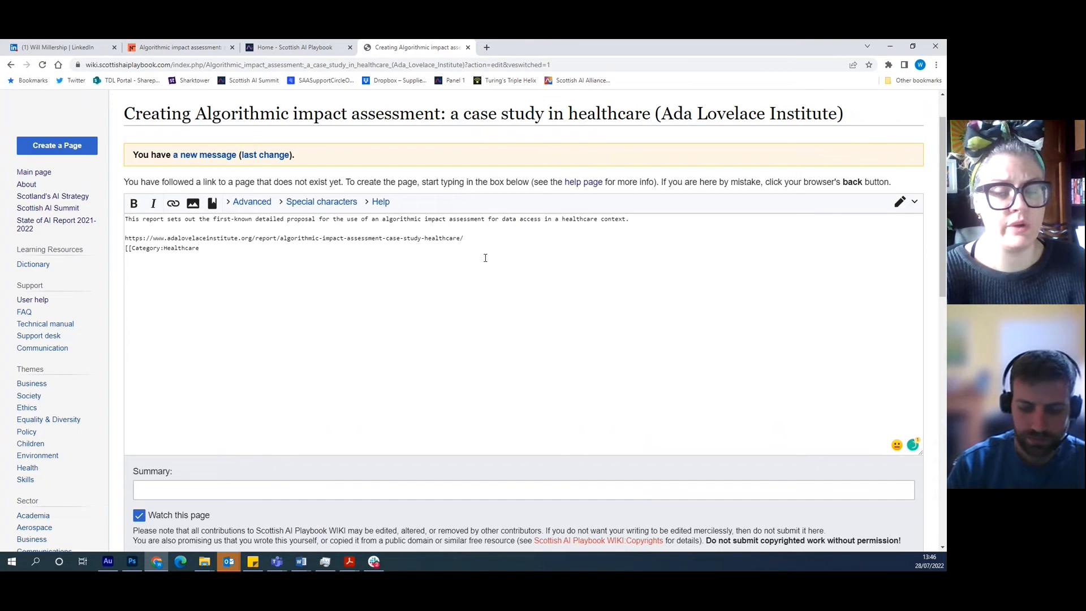
text(]])
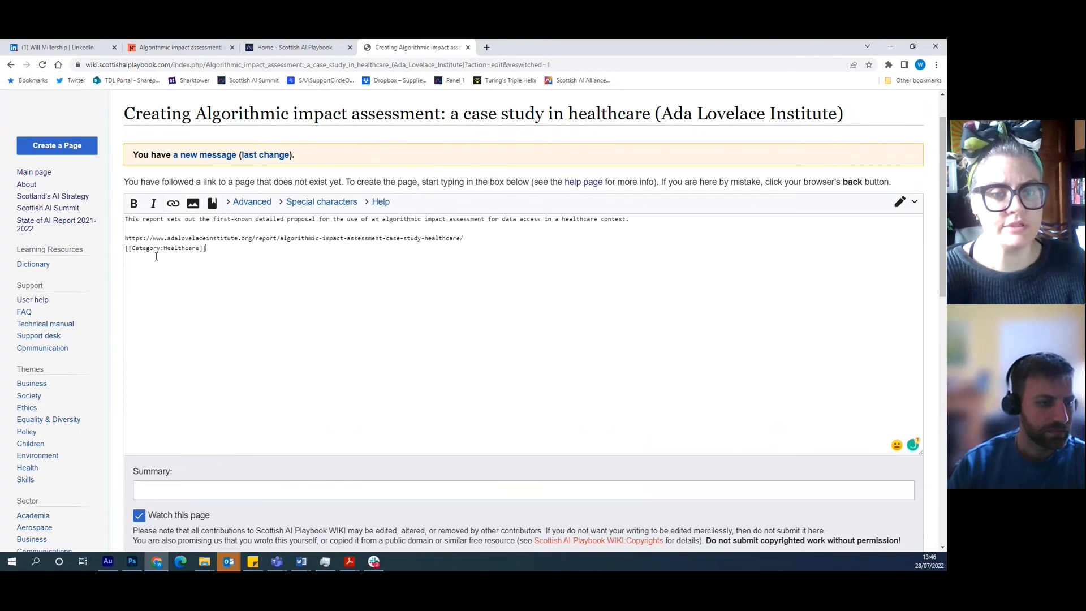
scroll(257, 250, down, 1)
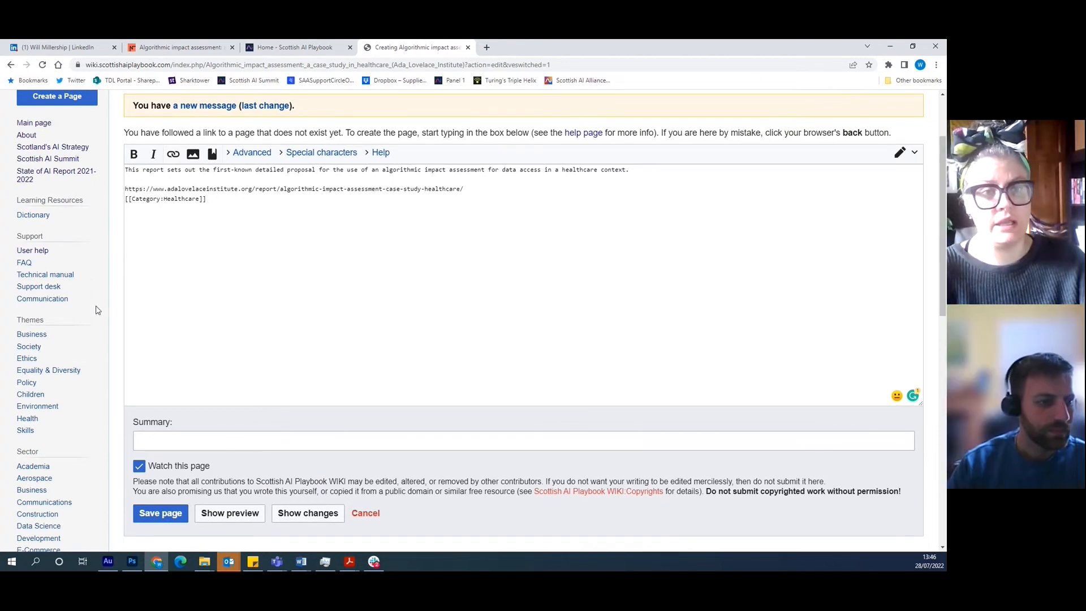
scroll(94, 308, down, 3)
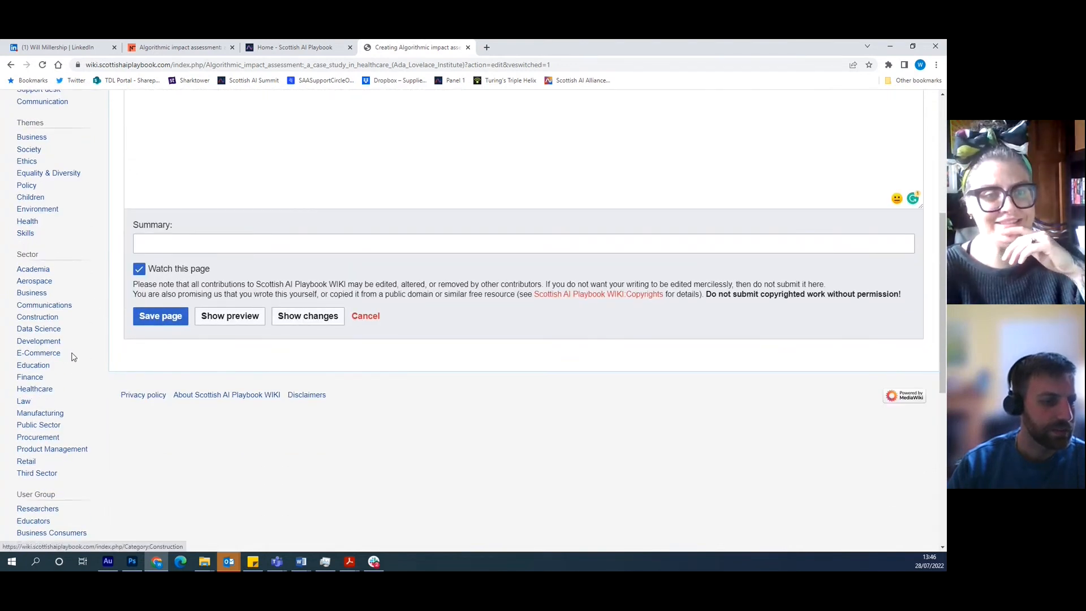
scroll(73, 354, down, 4)
scroll(102, 321, up, 5)
scroll(102, 321, up, 3)
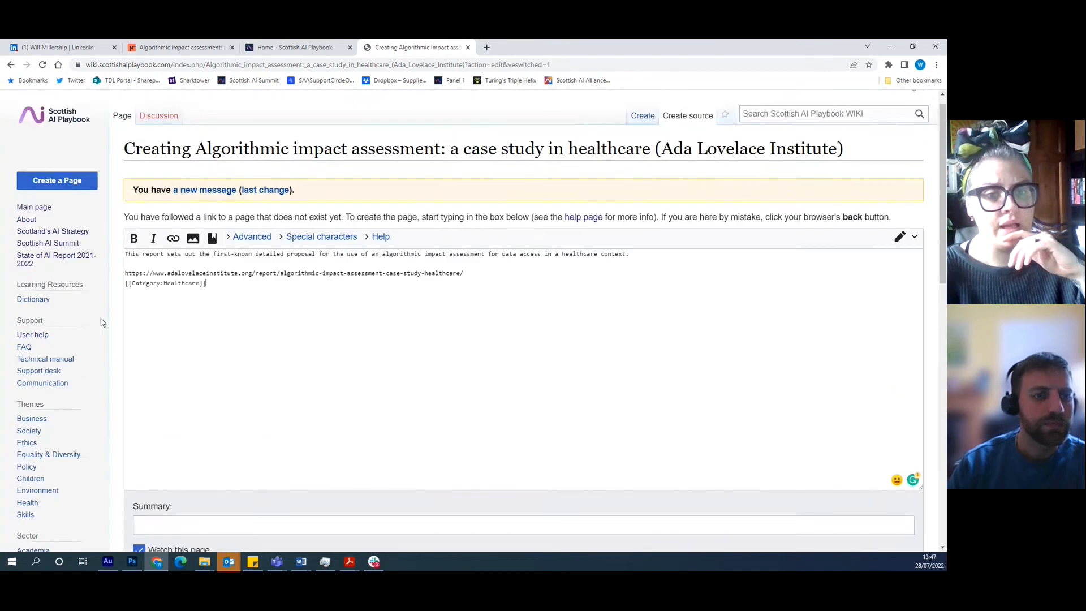
scroll(220, 249, down, 3)
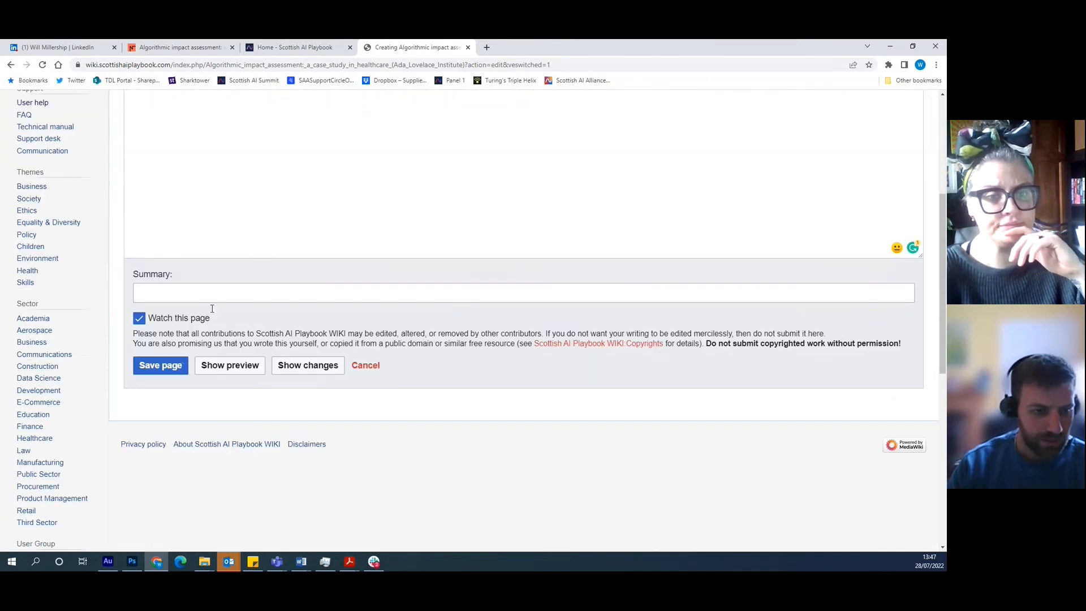
click(161, 365)
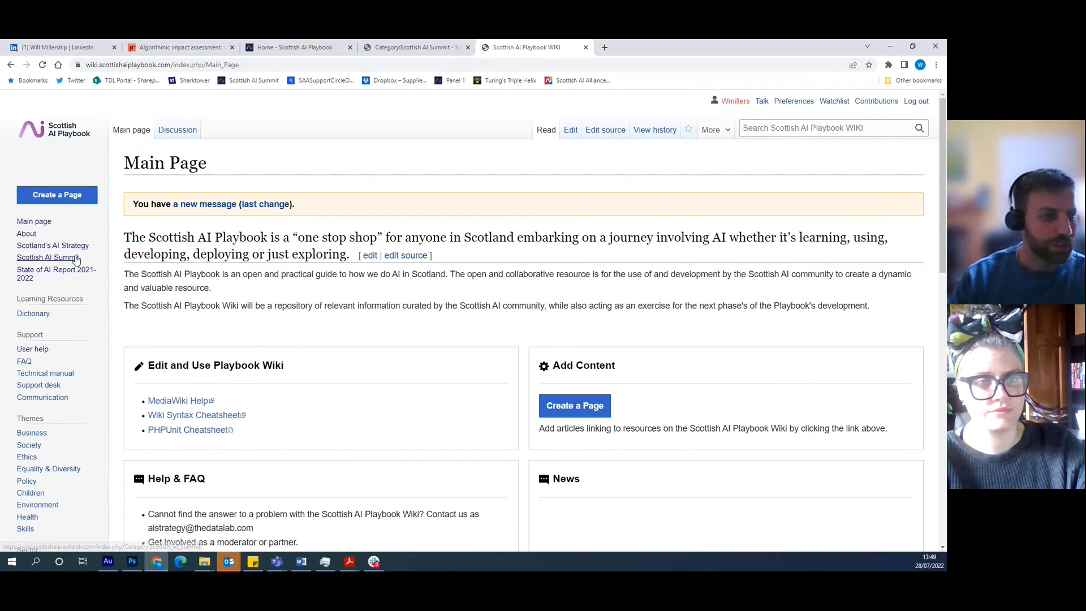
Open Category:Scottish AI Summit from the sidebar and choose to create the page
click(54, 259)
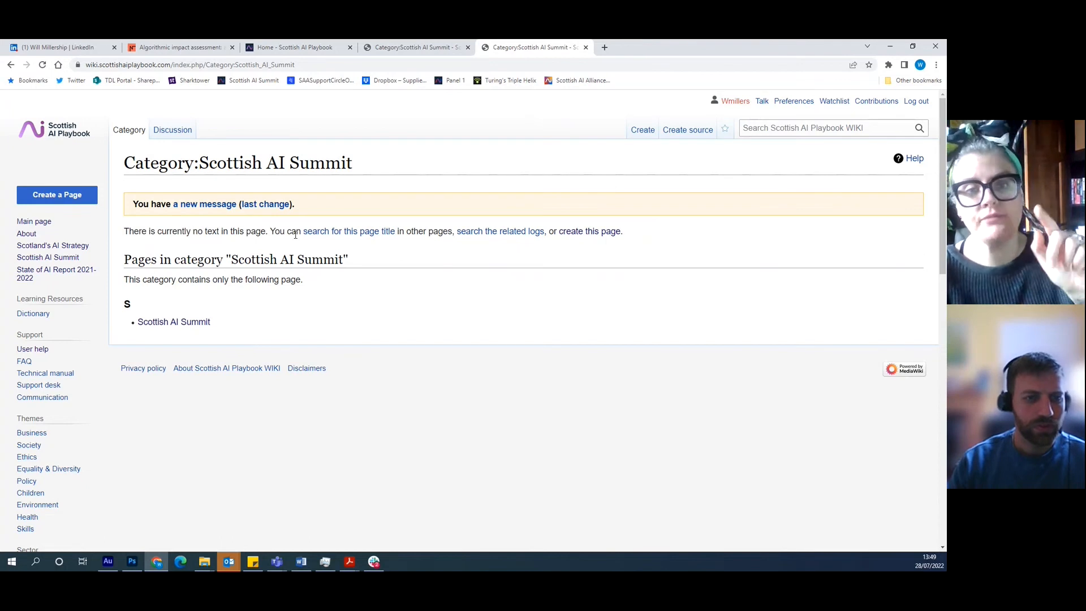
click(594, 233)
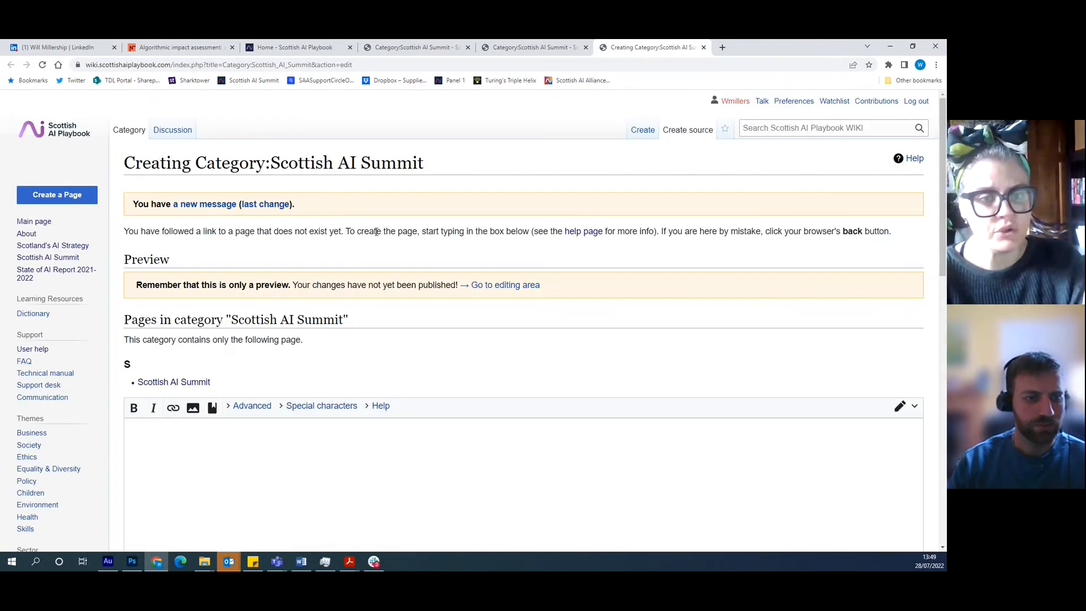
Copy the summit description from the Word document and paste it into the category edit box
scroll(342, 235, down, 3)
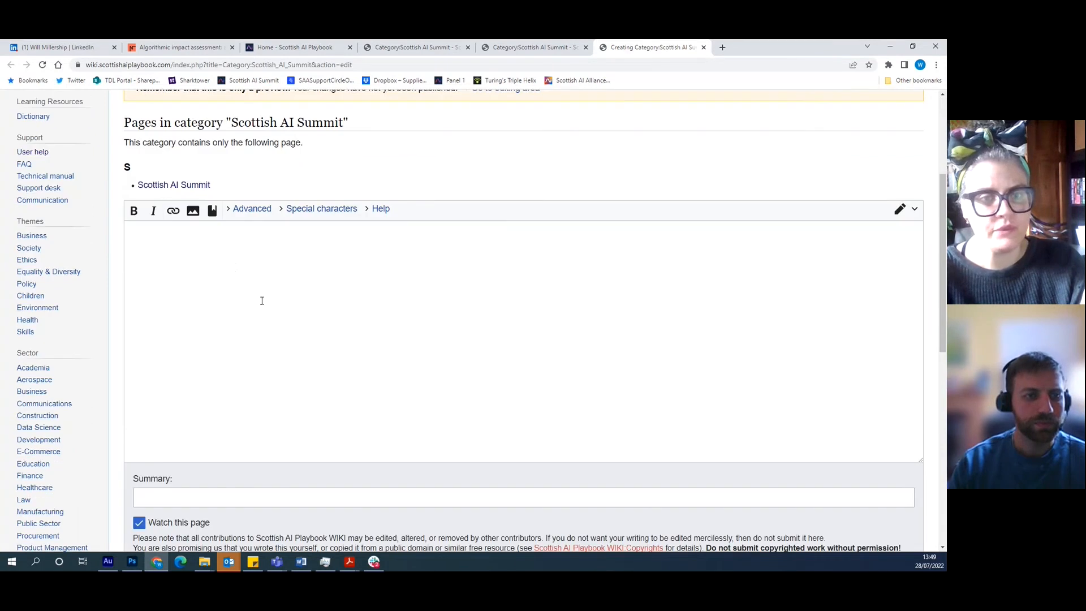
click(229, 265)
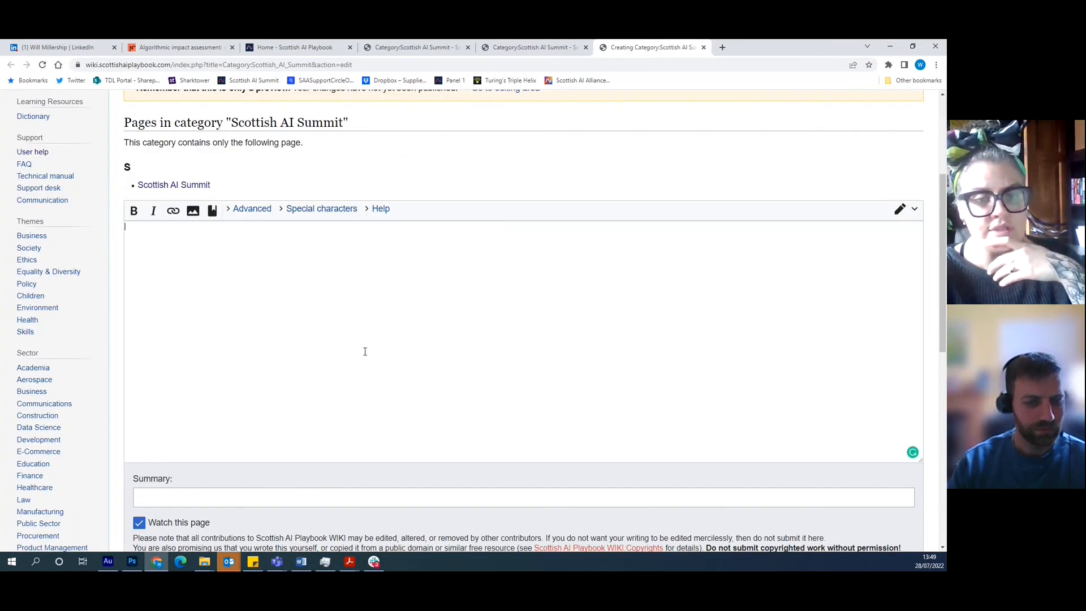
click(301, 562)
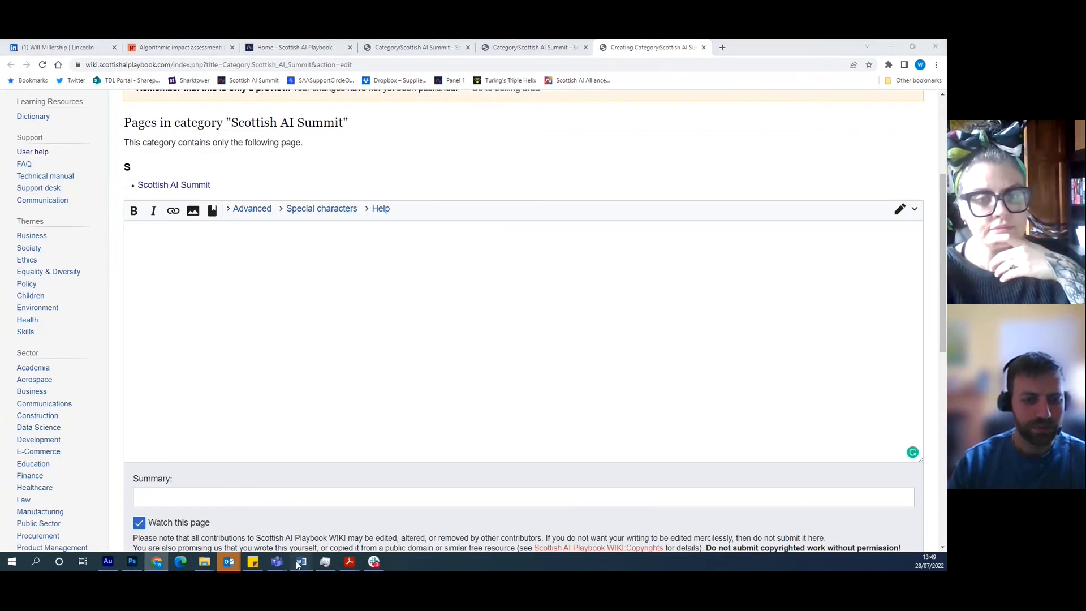
key(ctrl+a)
key(ctrl+c)
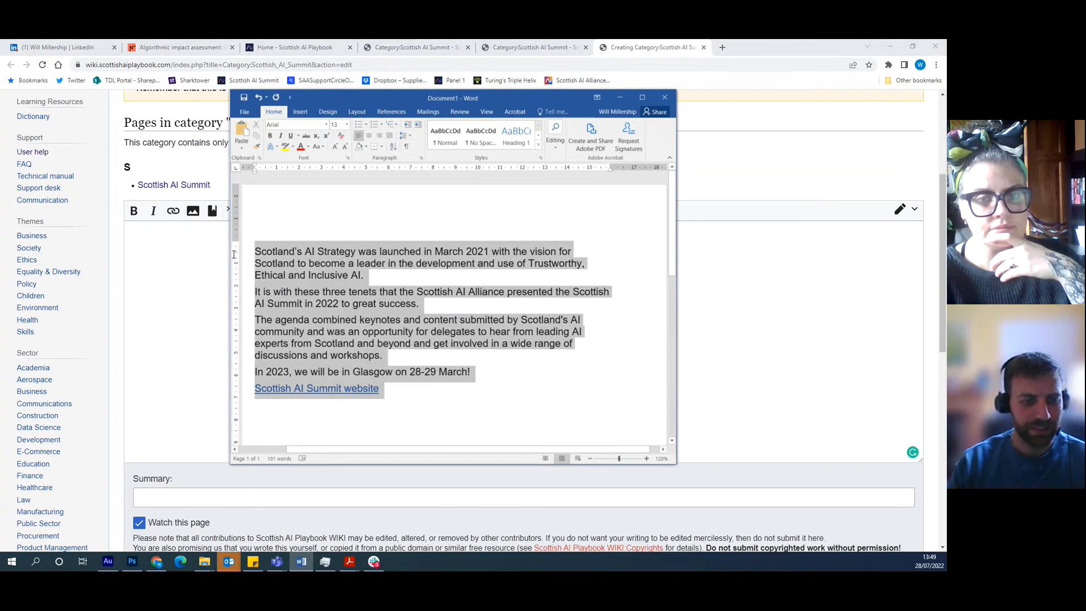
click(214, 269)
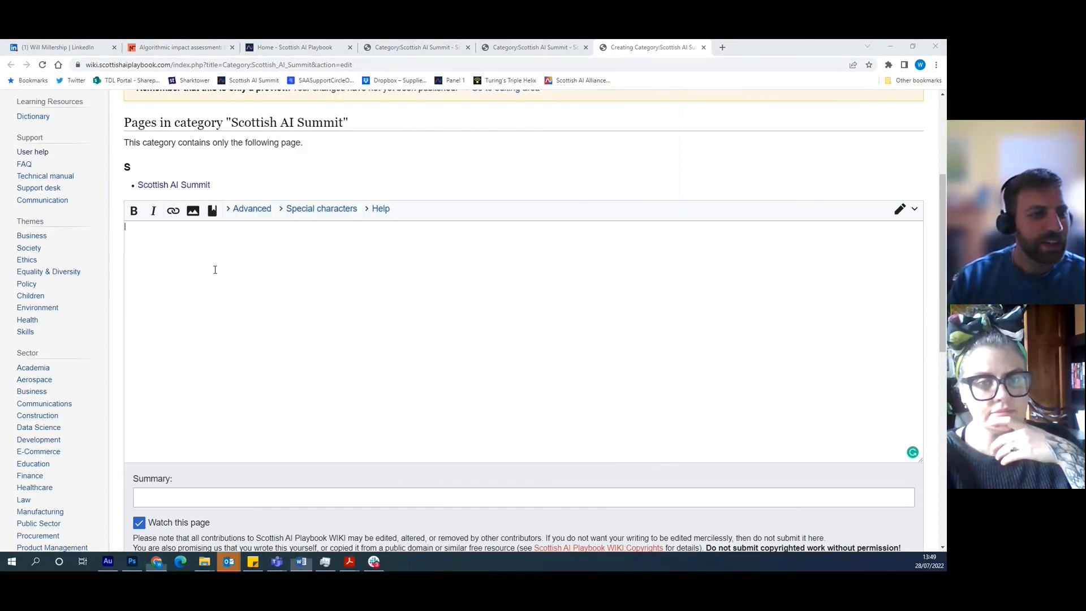
key(ctrl+v)
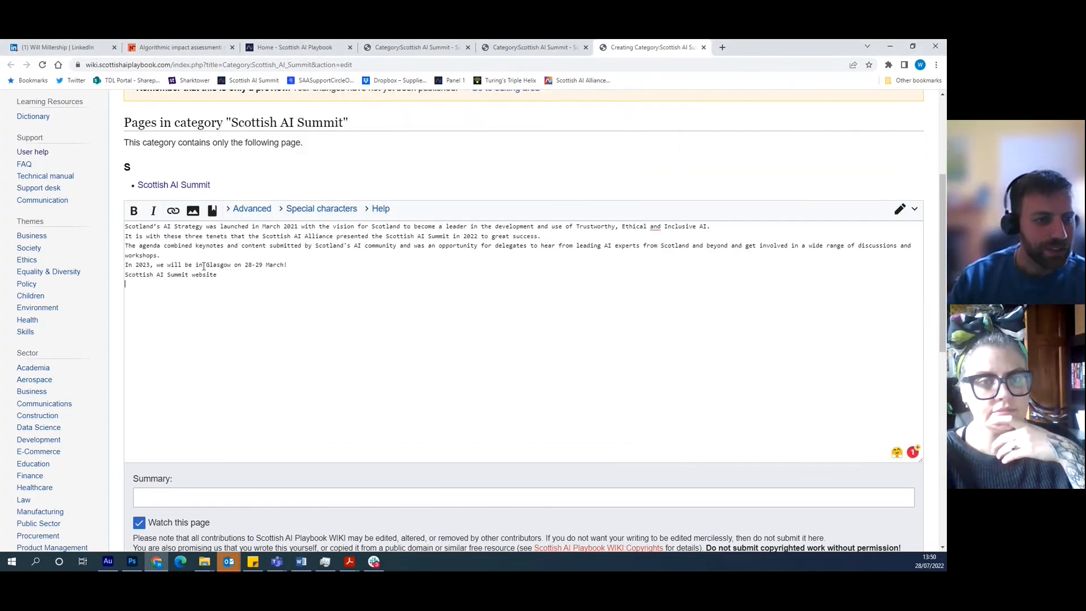
Turn the website line into an external link to scottishaisummit.com and save the category page
drag(219, 276, 100, 279)
click(315, 278)
click(639, 47)
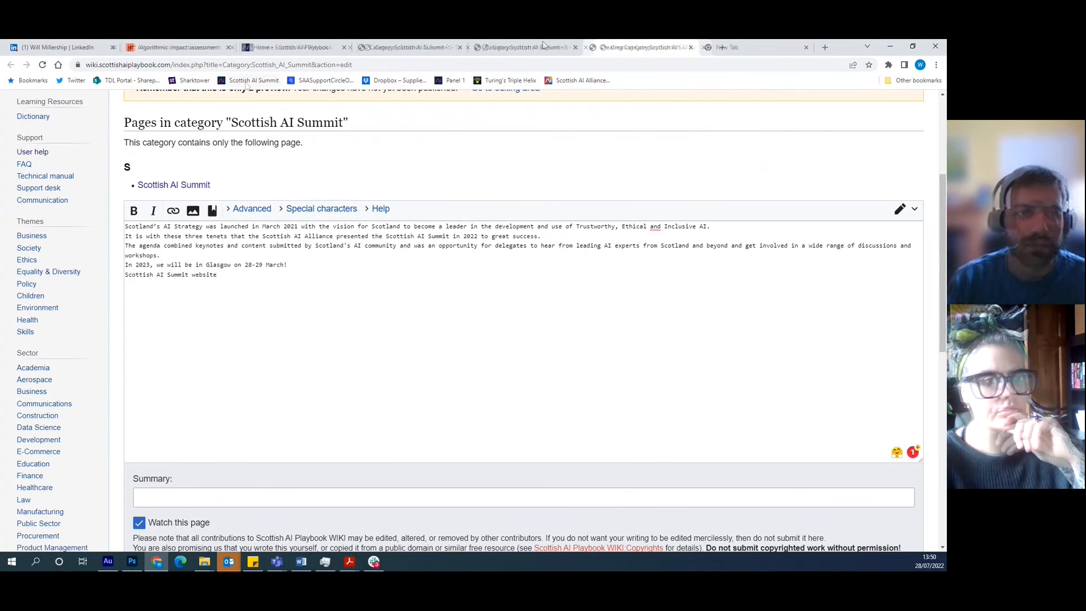
click(240, 290)
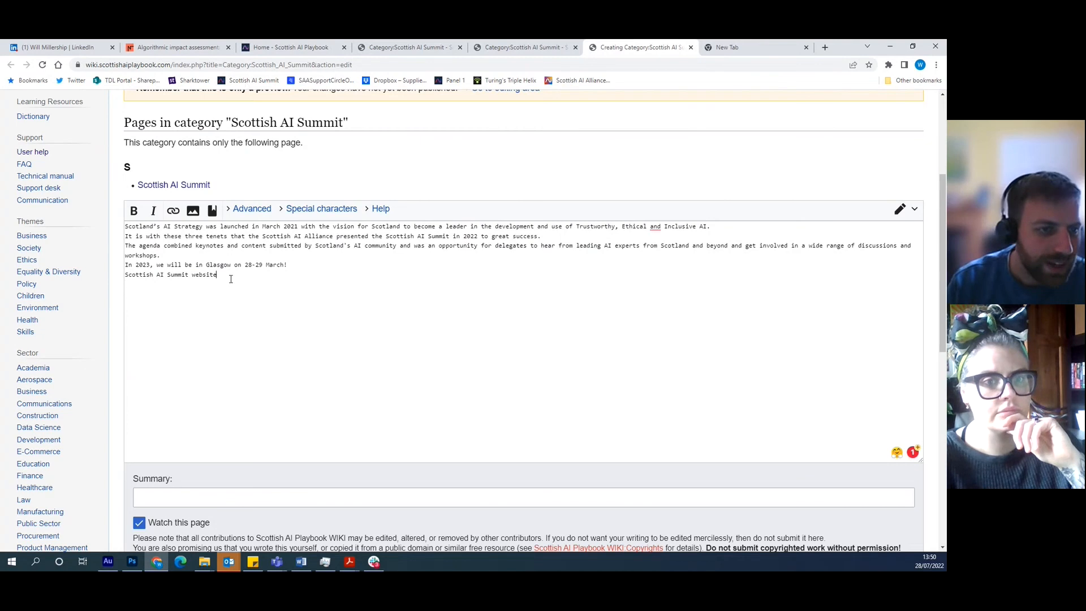
drag(231, 277, 125, 276)
click(173, 211)
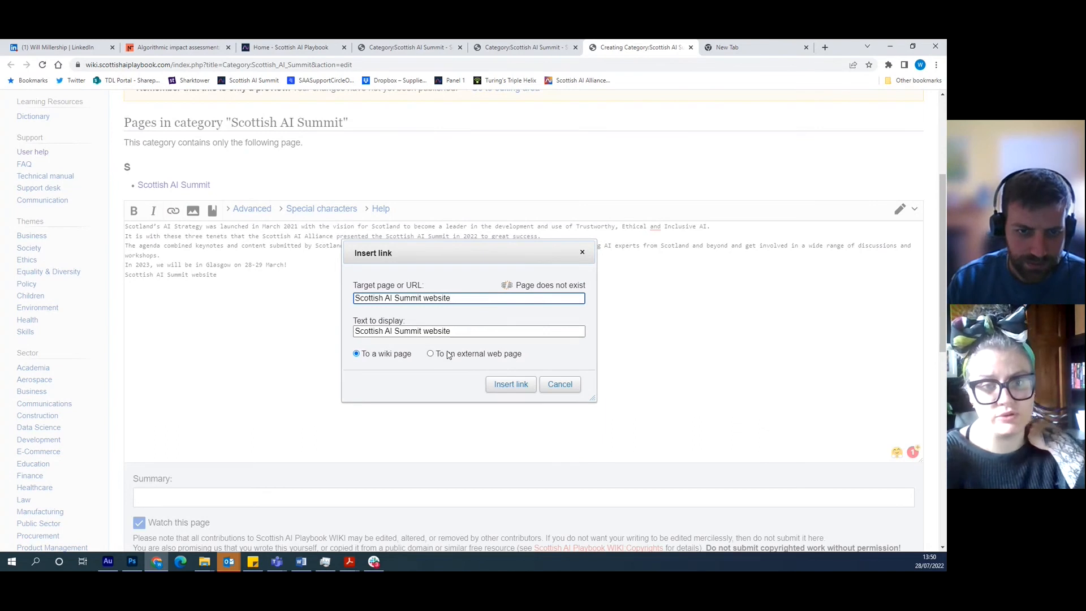
drag(453, 299, 314, 304)
text(https://www.scottishaisummit.com/)
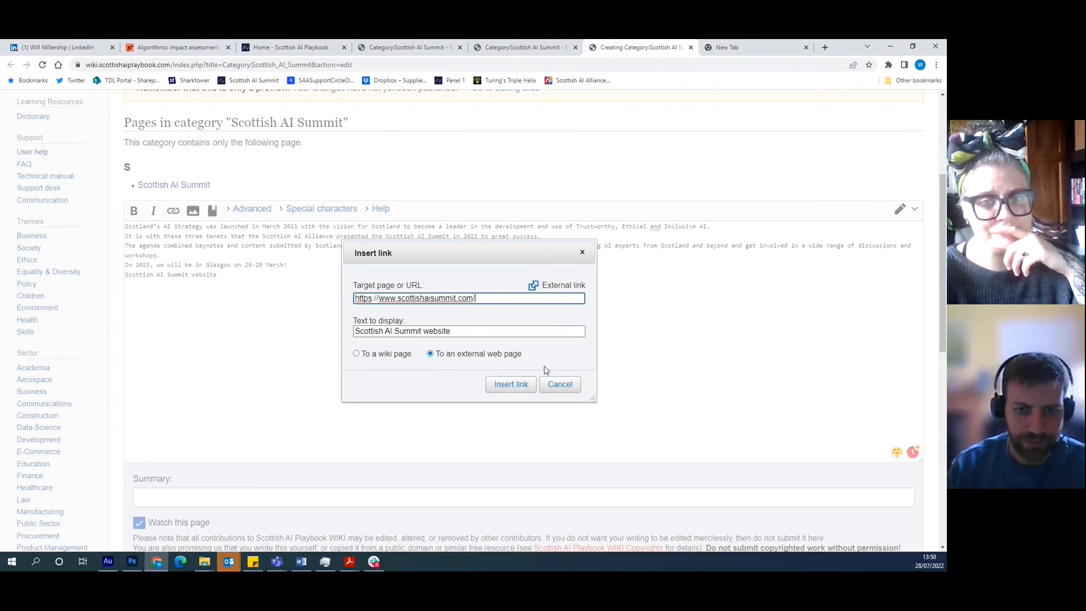
click(519, 384)
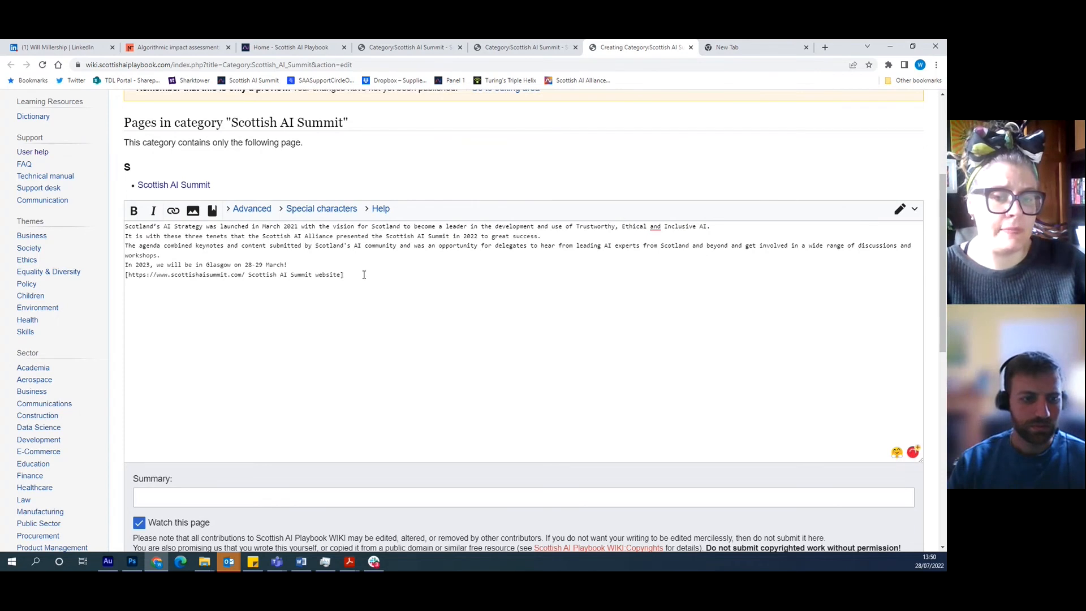
scroll(364, 274, down, 3)
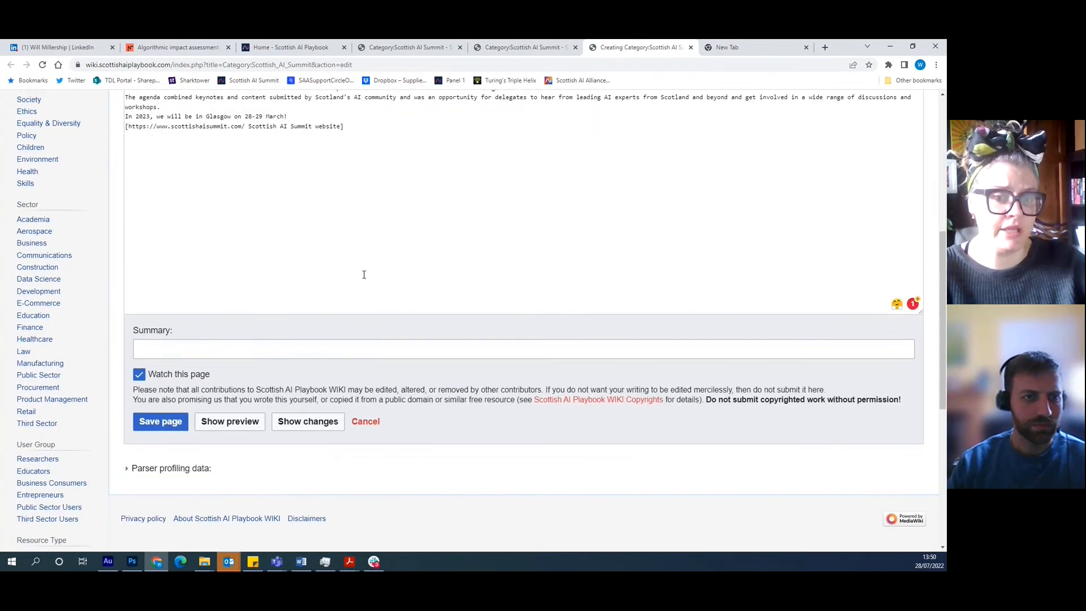
scroll(364, 274, down, 2)
click(161, 327)
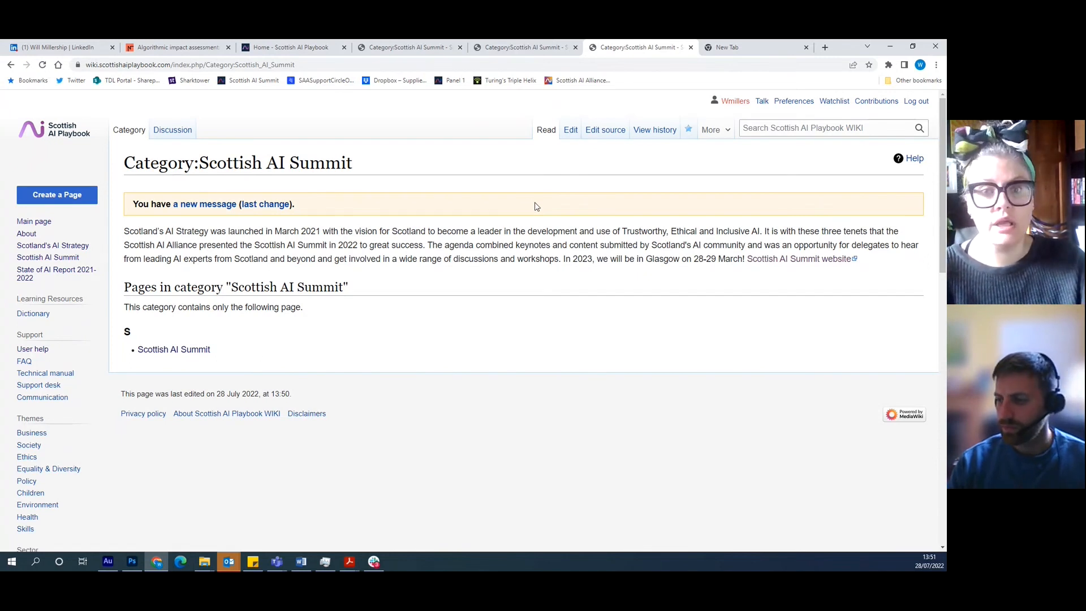
In the visual editor, break the website link onto its own line, remove the blank line, and save
click(570, 130)
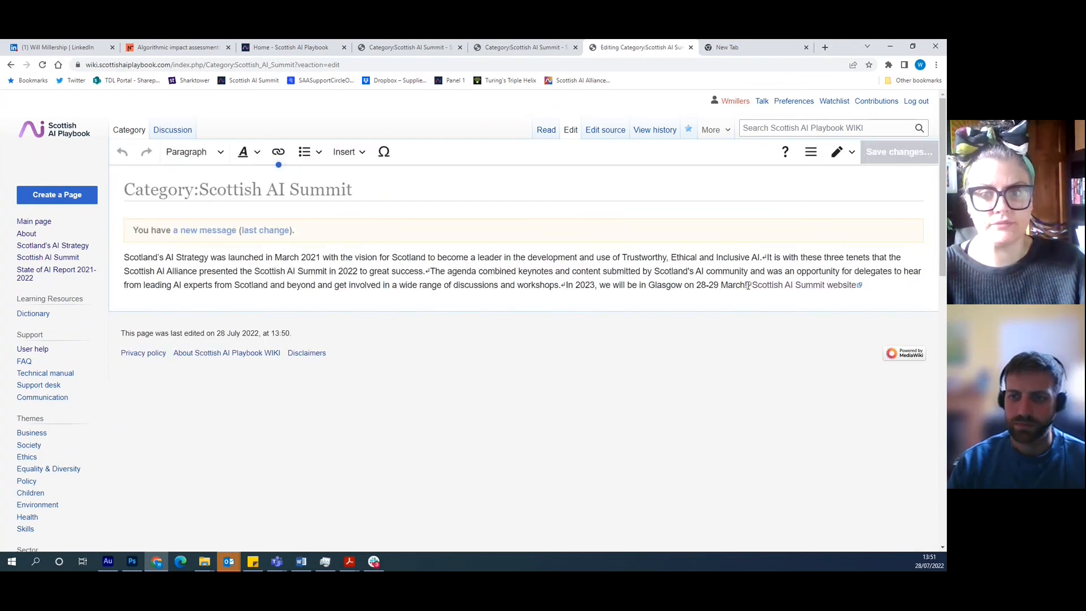
key(Return)
key(Return)
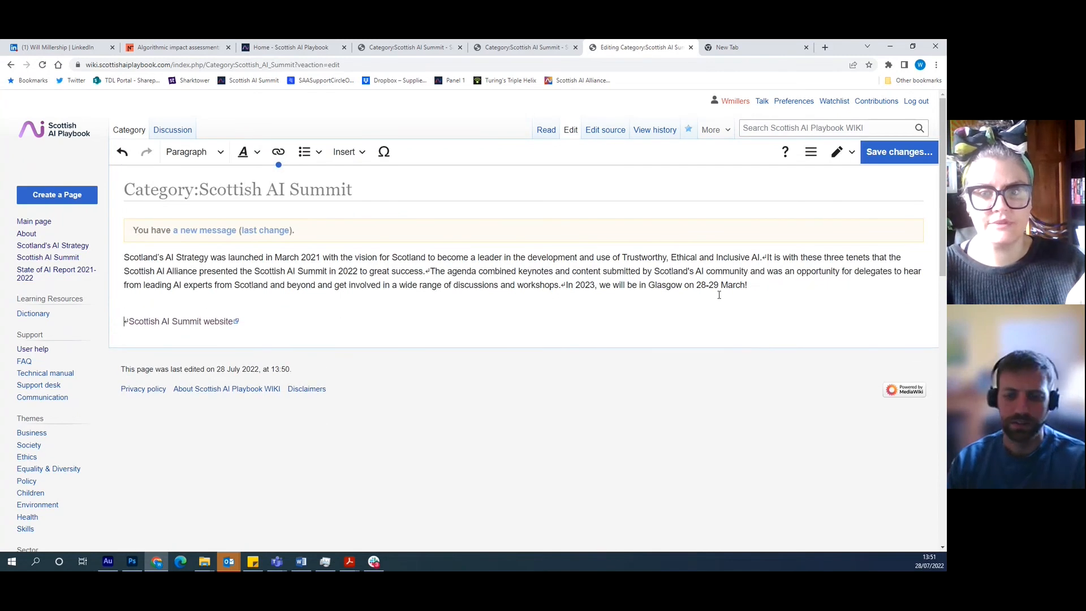
key(BackSpace)
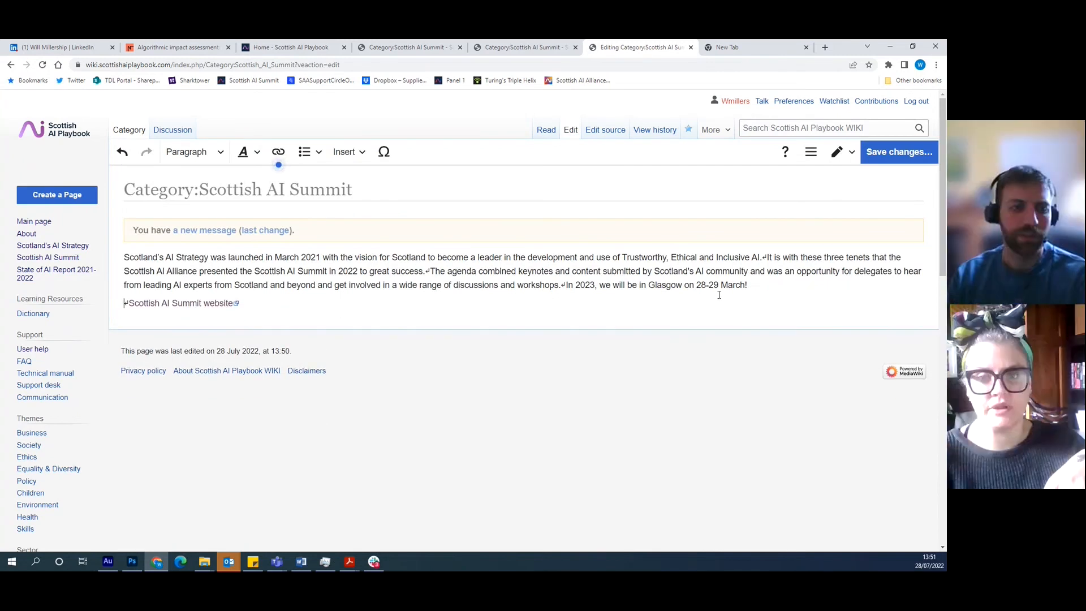
click(896, 154)
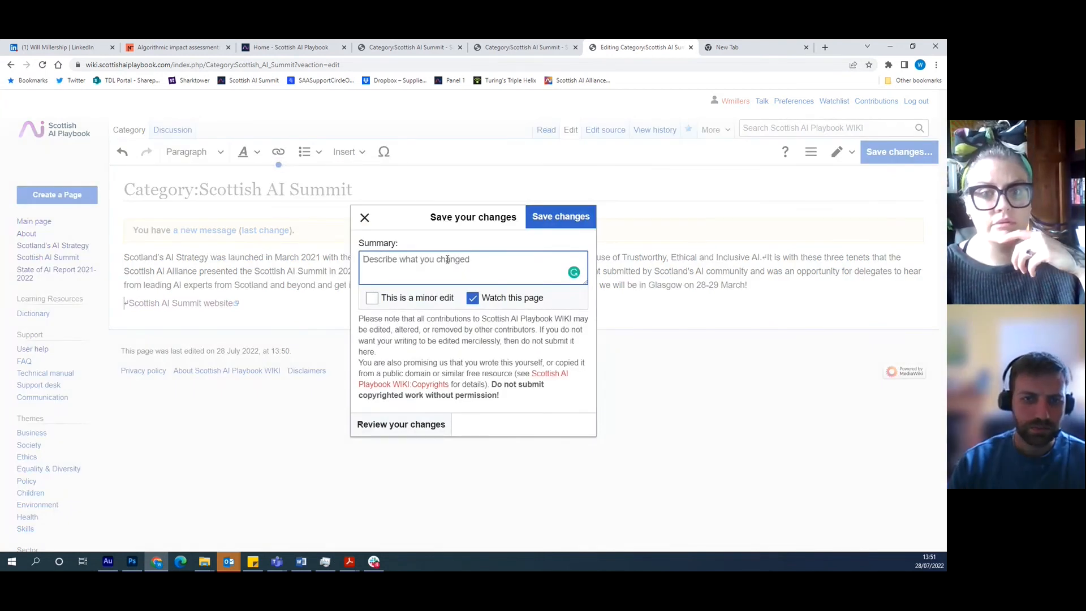
click(549, 220)
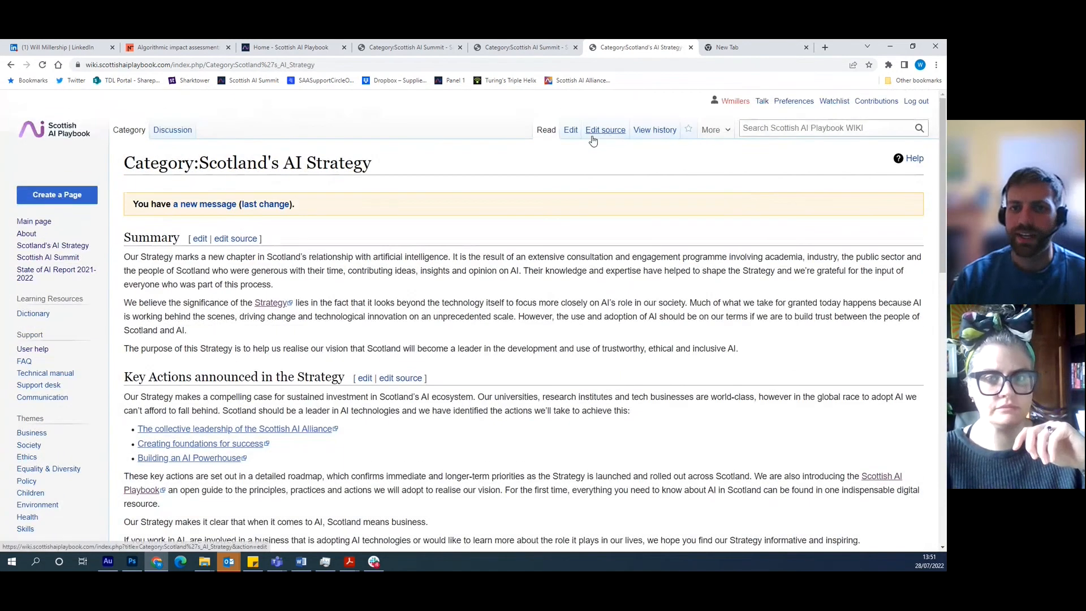
click(600, 131)
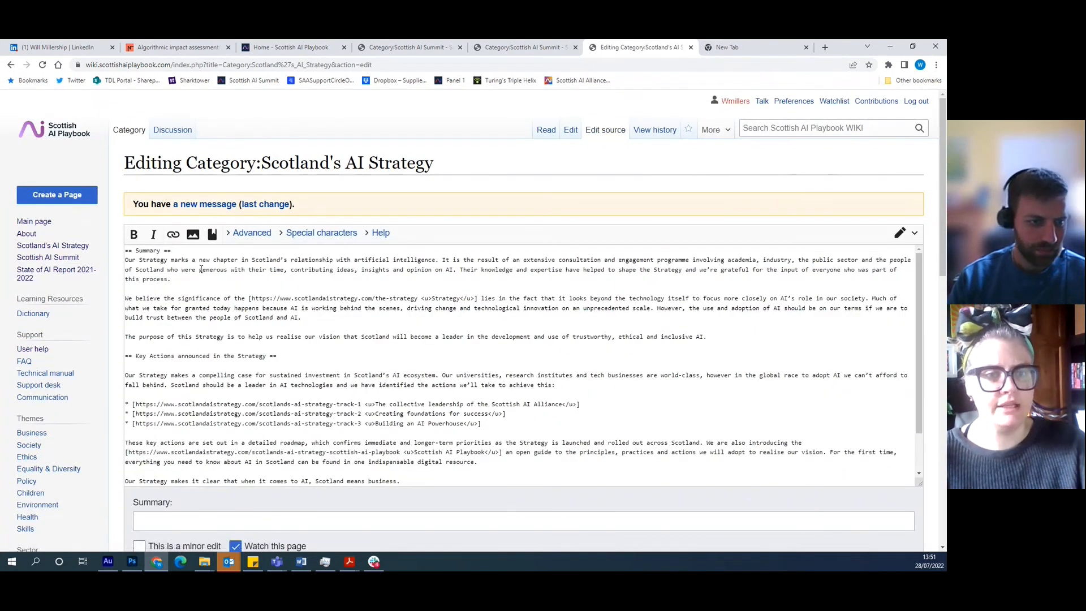
click(196, 277)
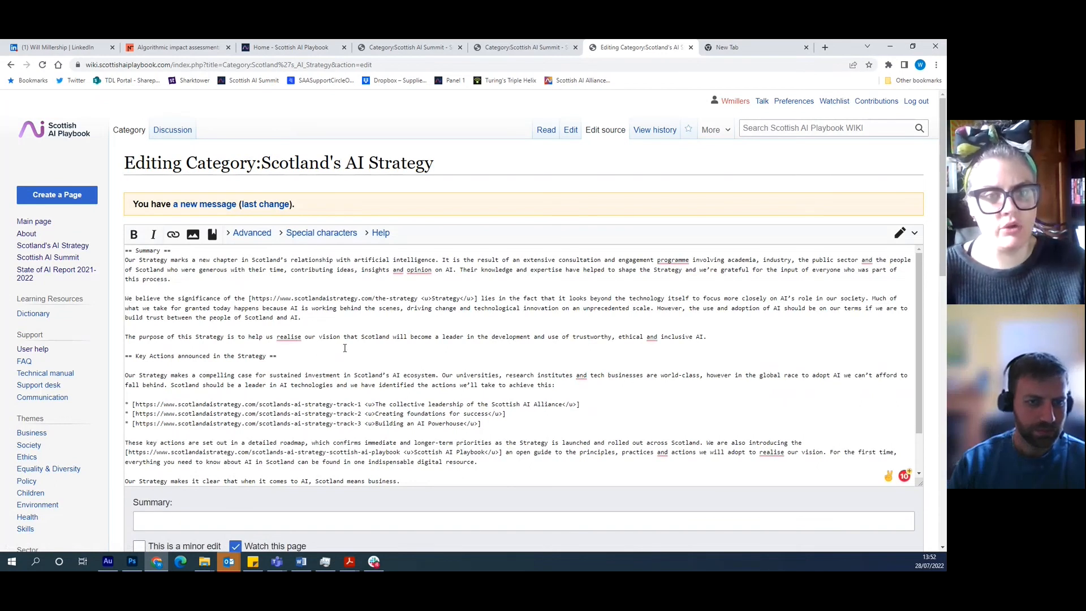
scroll(363, 316, down, 1)
click(364, 316)
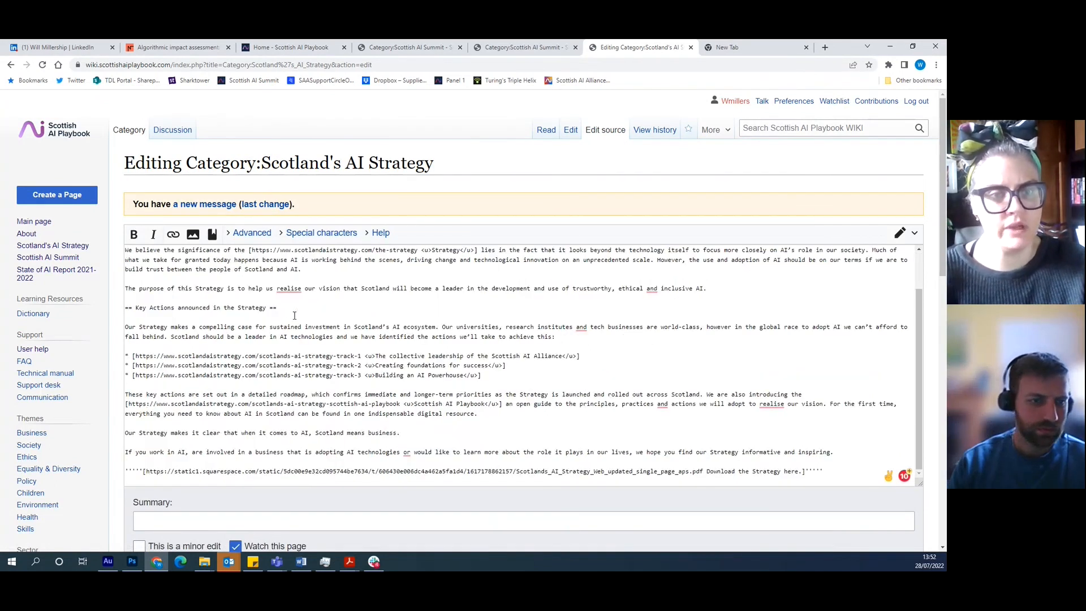
scroll(284, 311, up, 1)
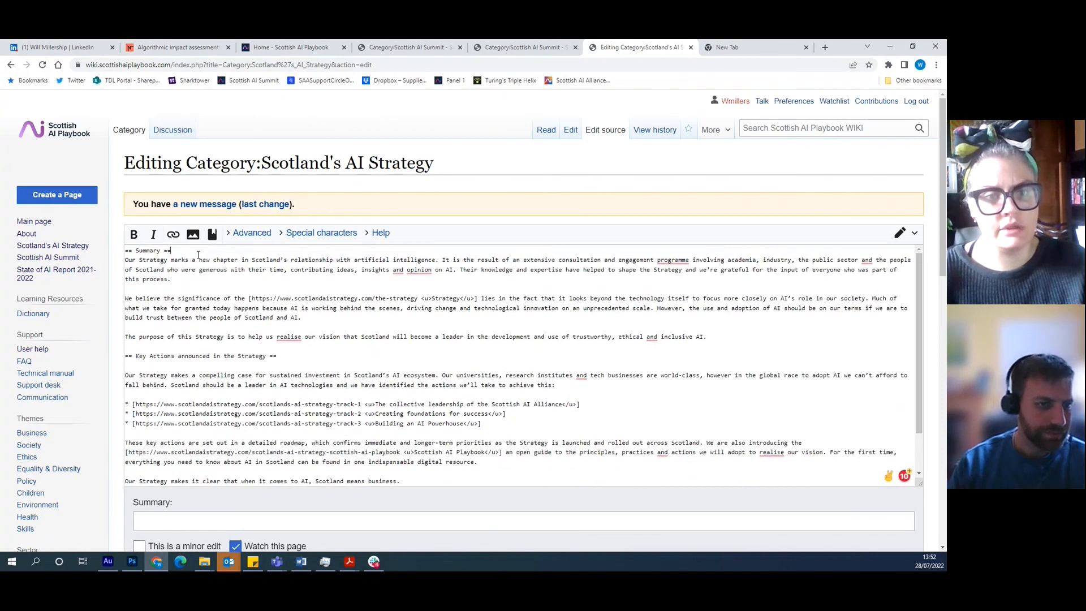
triple_click(171, 251)
drag(286, 357, 103, 361)
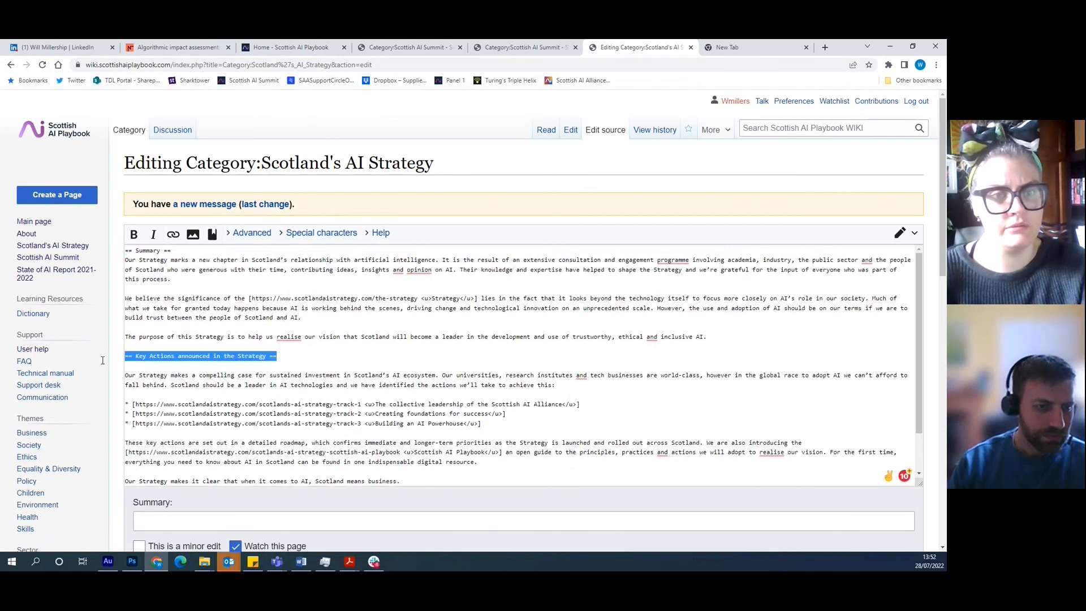
click(334, 357)
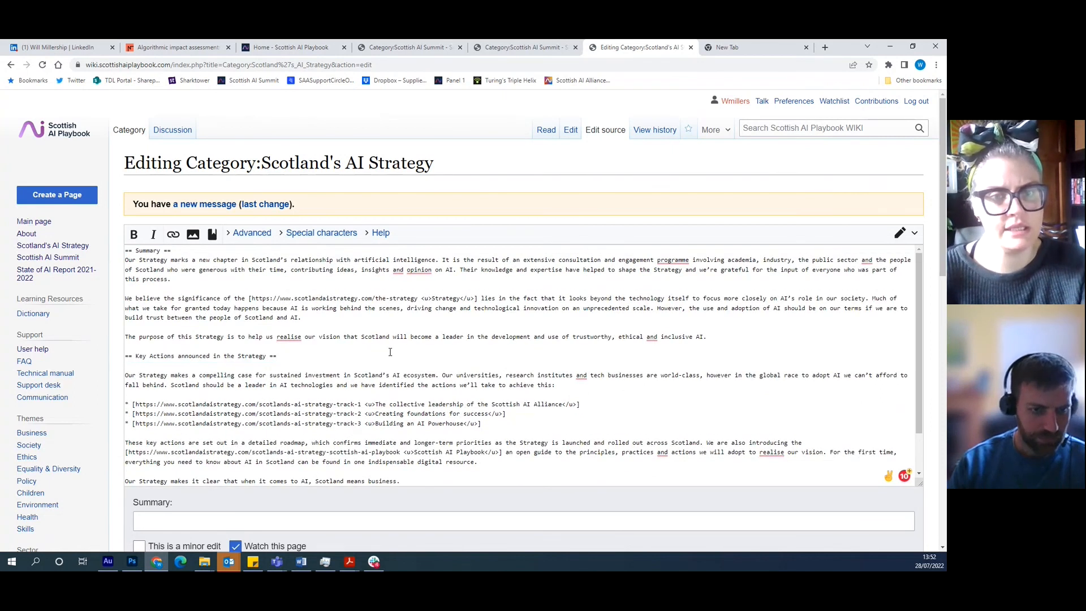
scroll(390, 352, down, 3)
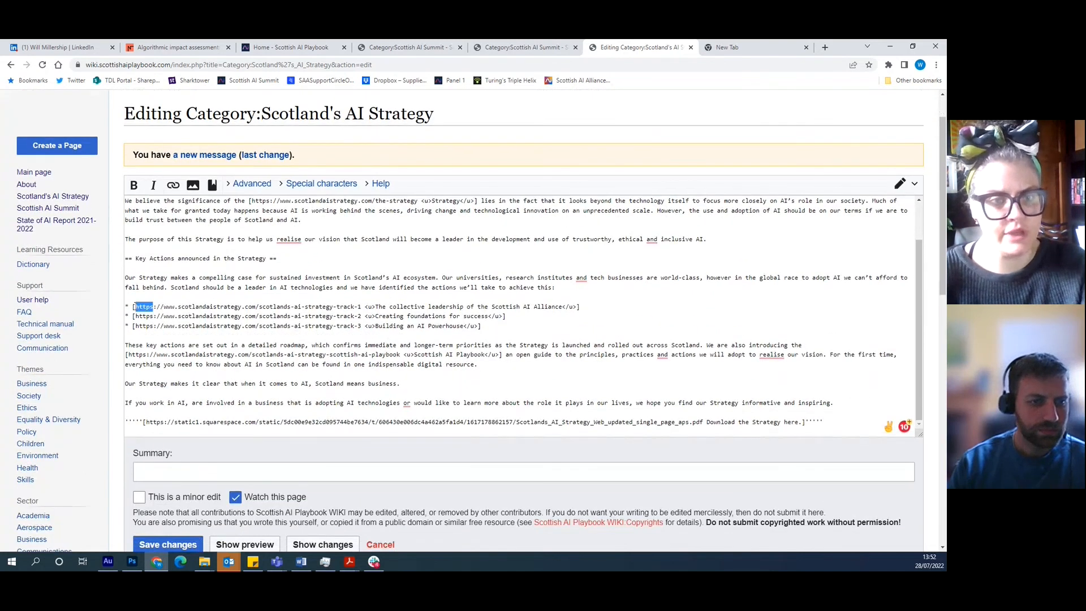
triple_click(135, 306)
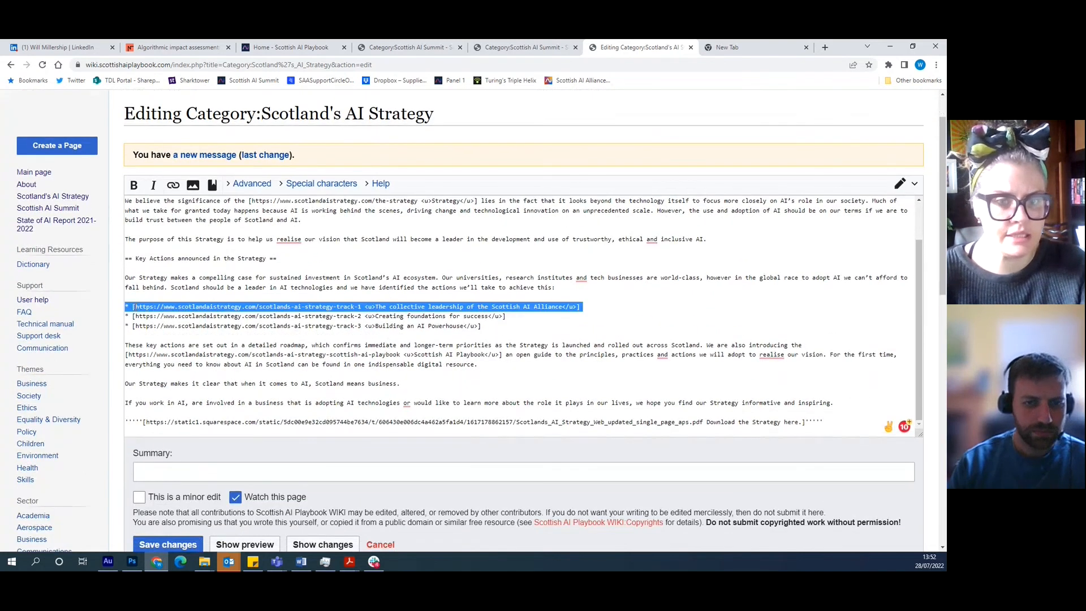
click(529, 326)
scroll(526, 337, down, 1)
scroll(525, 337, up, 2)
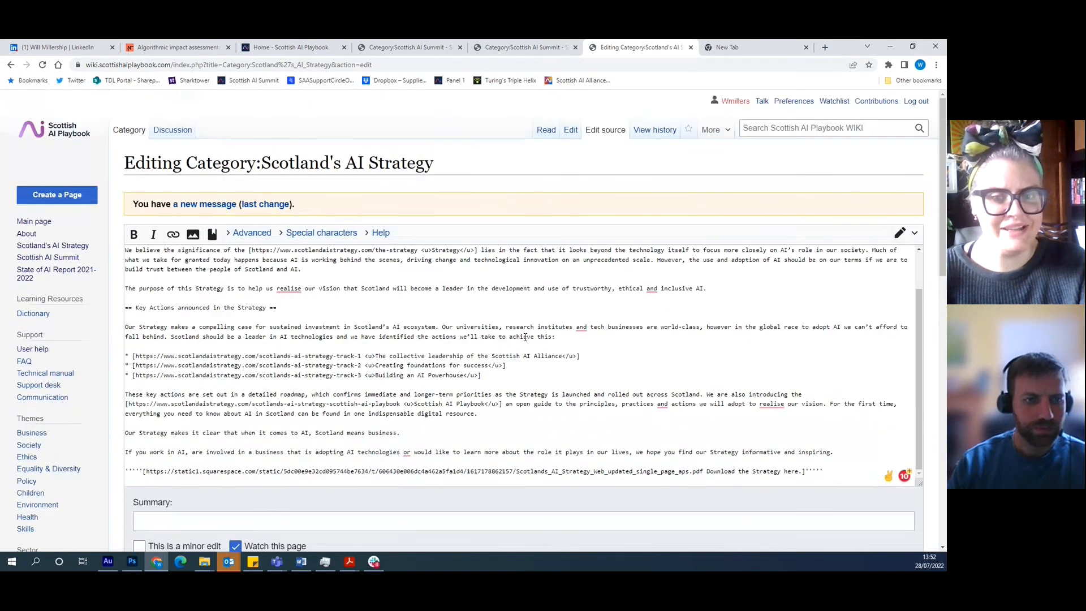
scroll(855, 315, up, 1)
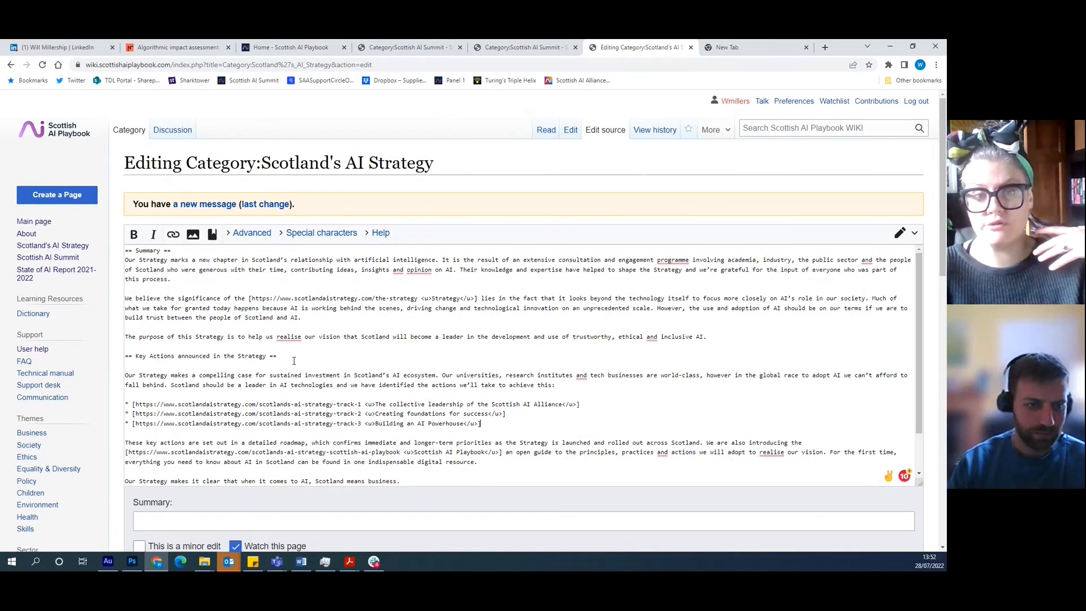
scroll(313, 354, down, 5)
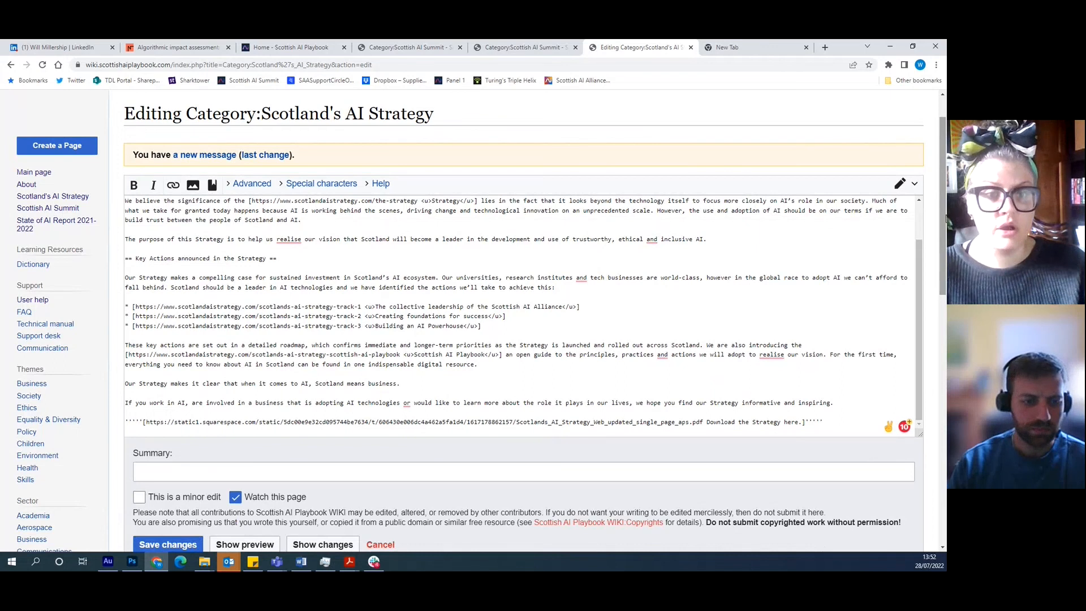
mouse_move(946, 219)
mouse_down()
mouse_move(947, 204)
mouse_move(947, 218)
mouse_up()
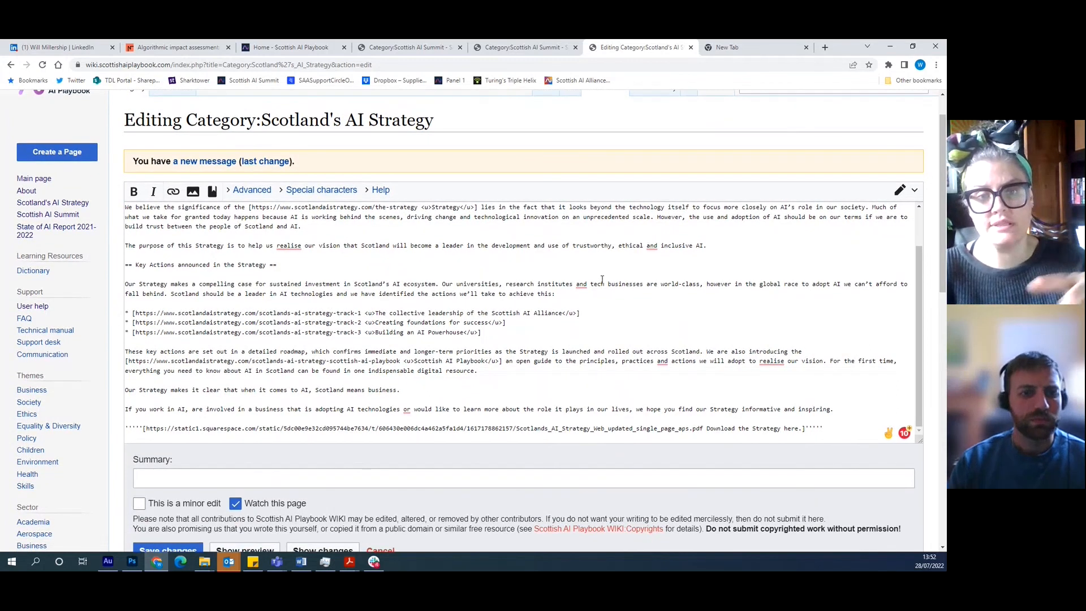
scroll(562, 242, up, 1)
scroll(581, 247, down, 1)
scroll(492, 388, down, 3)
click(380, 403)
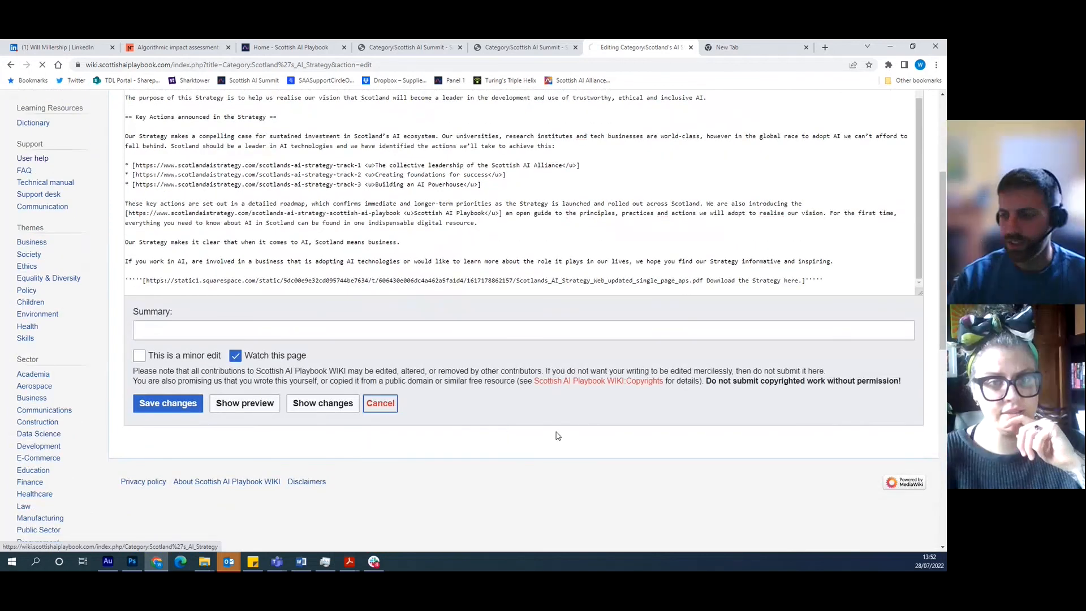